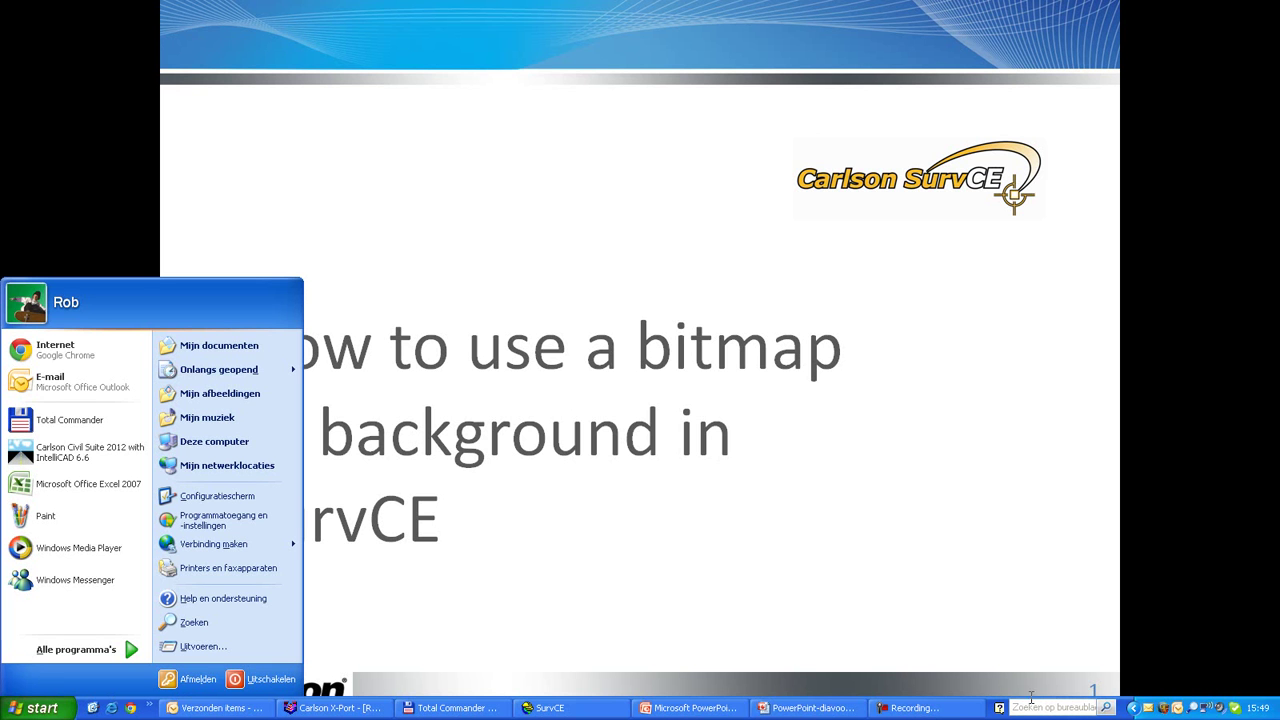
Bring Carlson X-Port forward and launch Image X-Port from the Tools menu
left_click(340, 708)
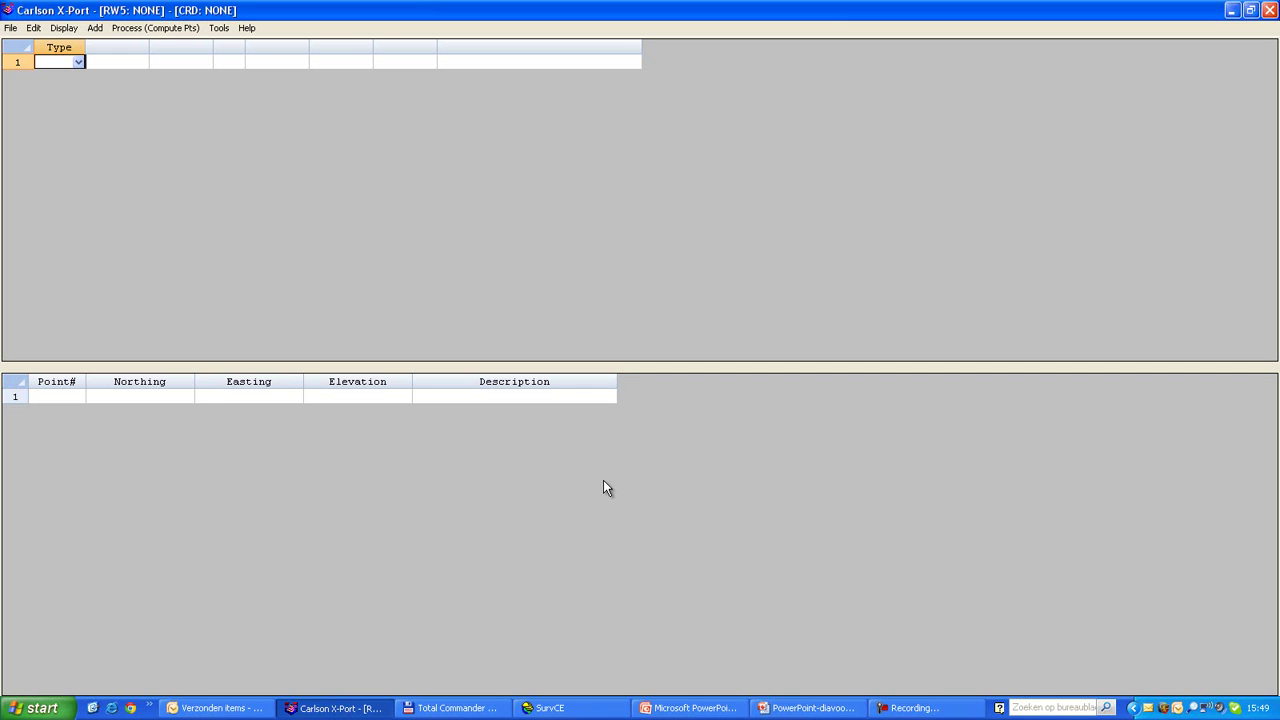
left_click(220, 30)
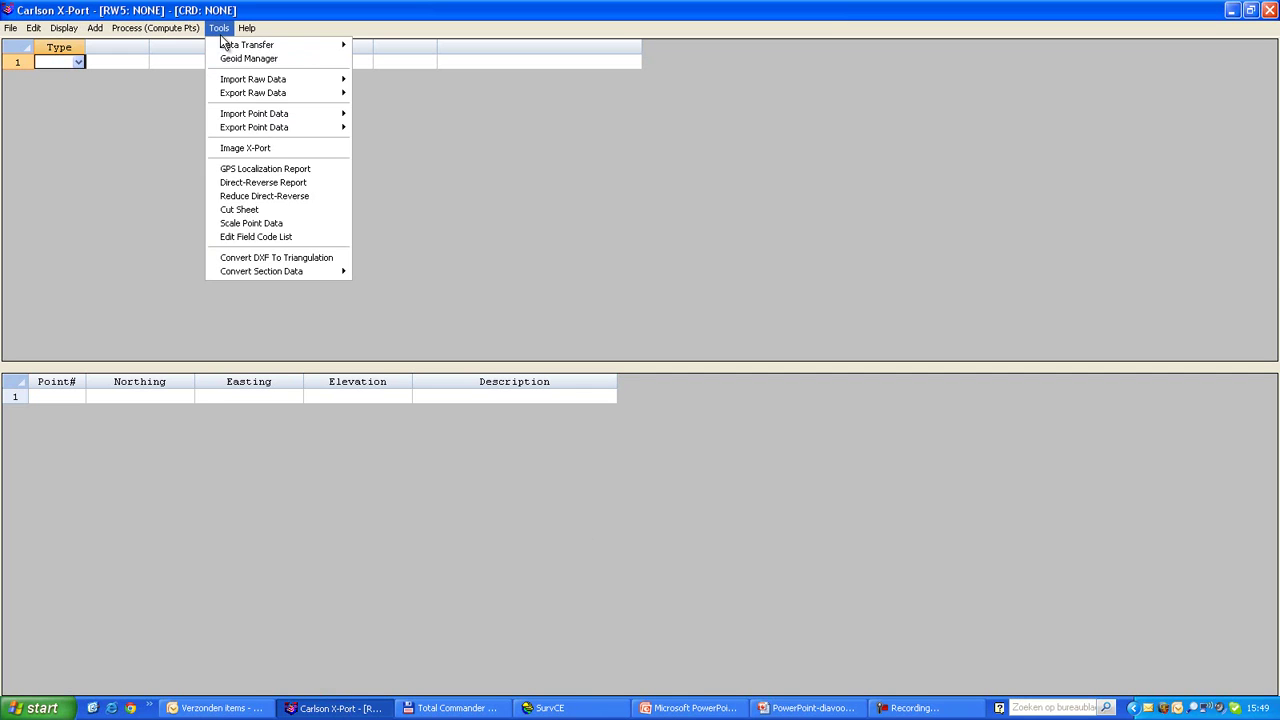
left_click(240, 150)
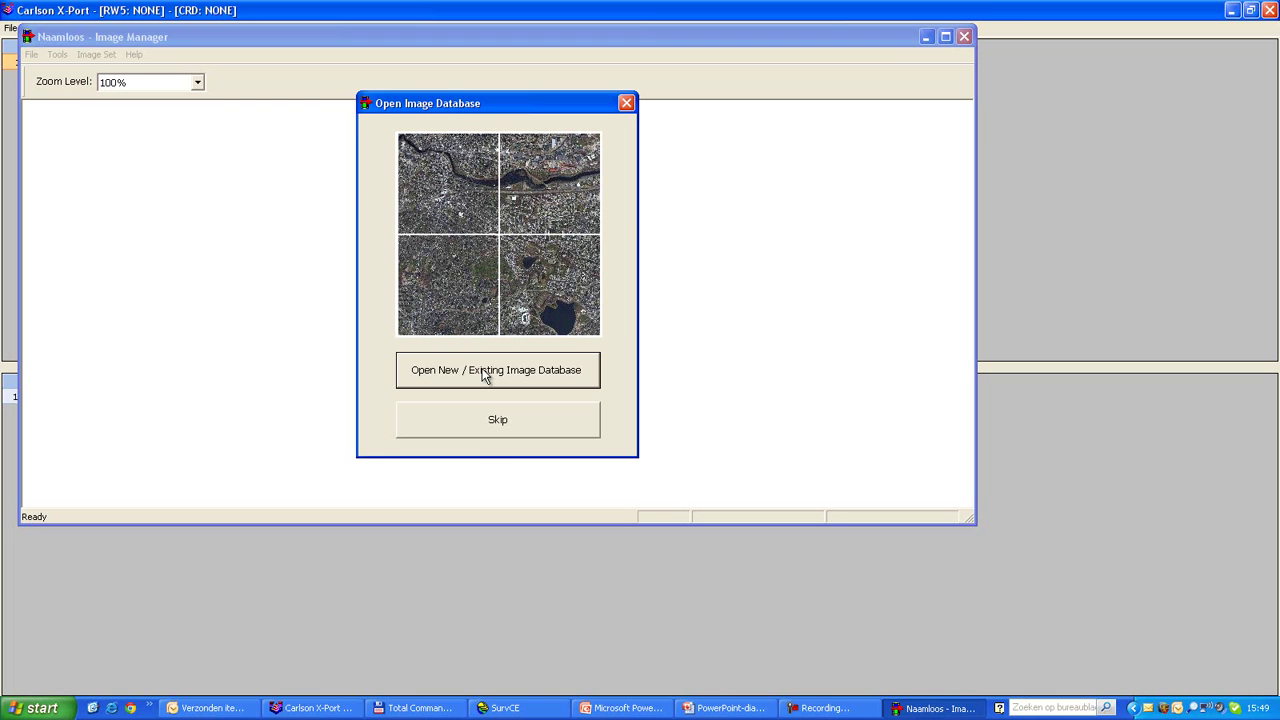
Create a new, empty image database MyIS.idb in the Mijn afbeeldingen folder
left_click(485, 372)
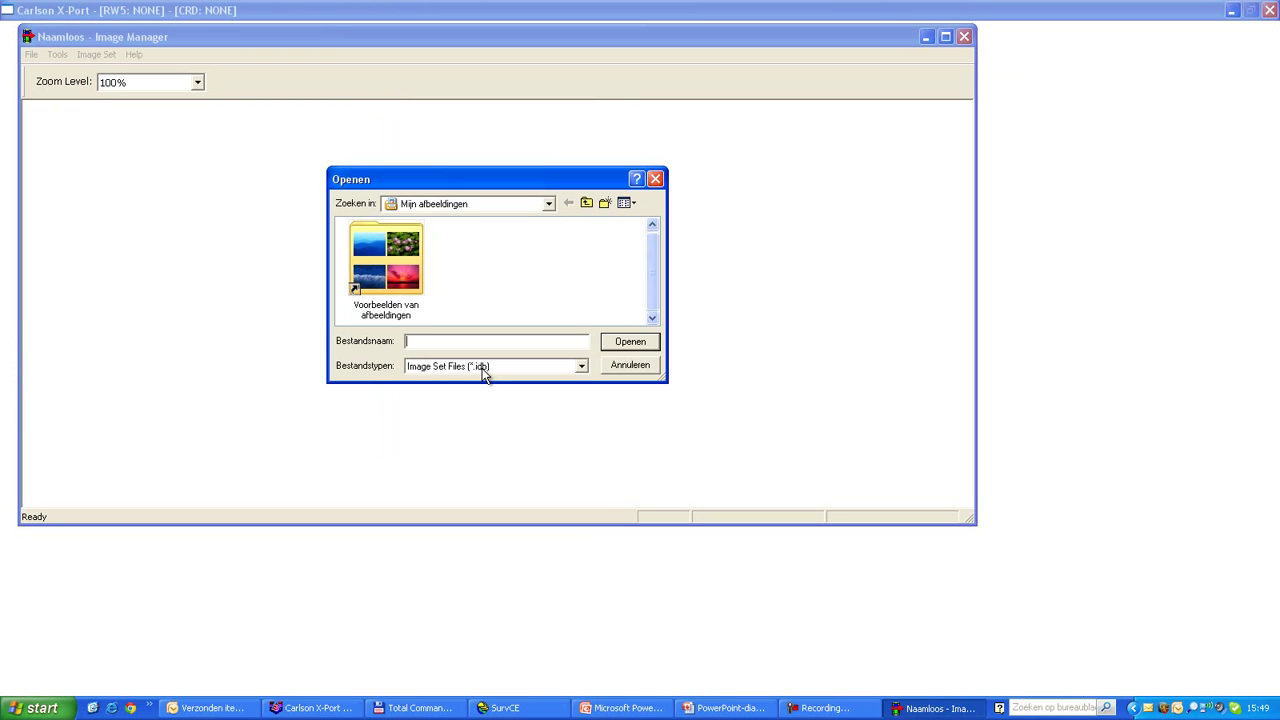
type("My")
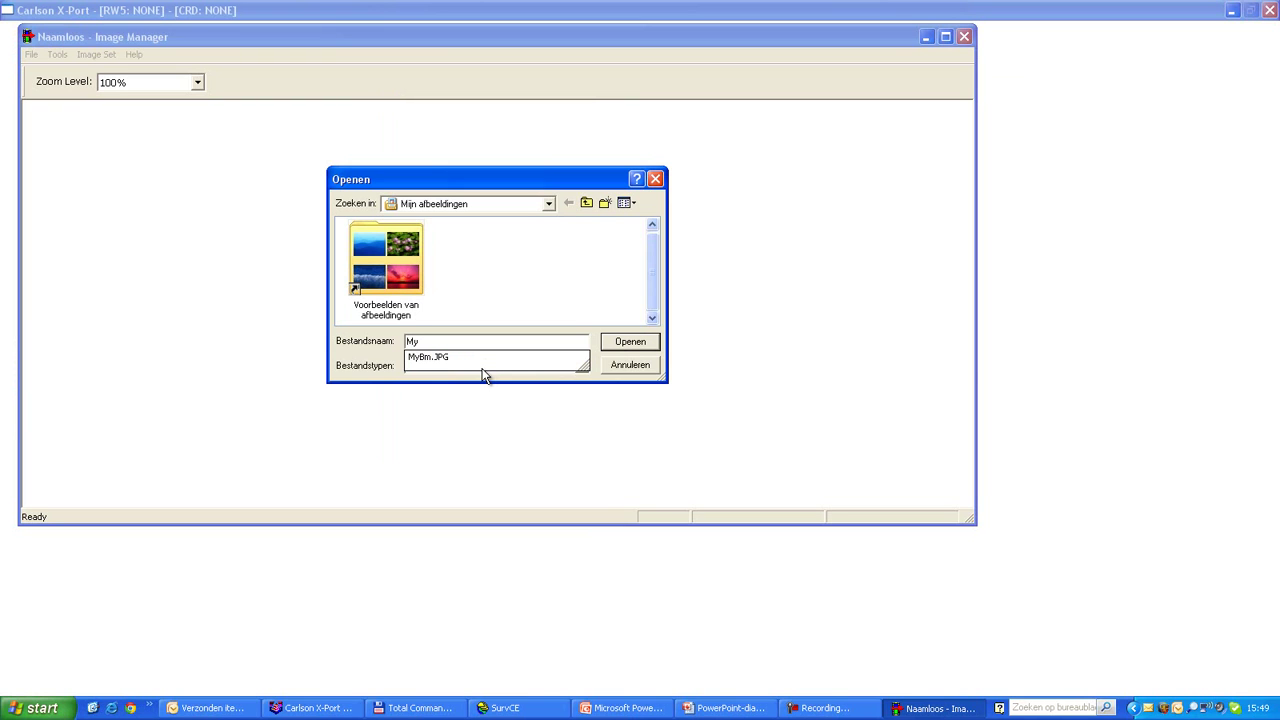
type("IS")
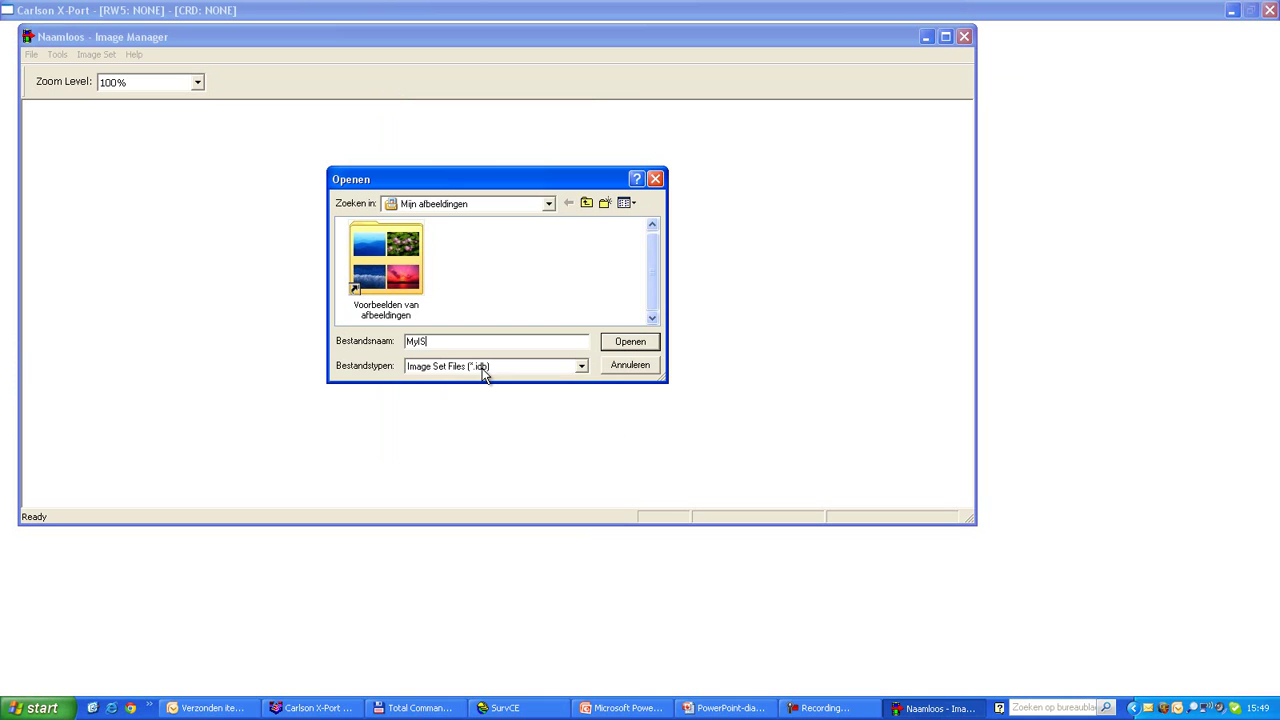
left_click(629, 341)
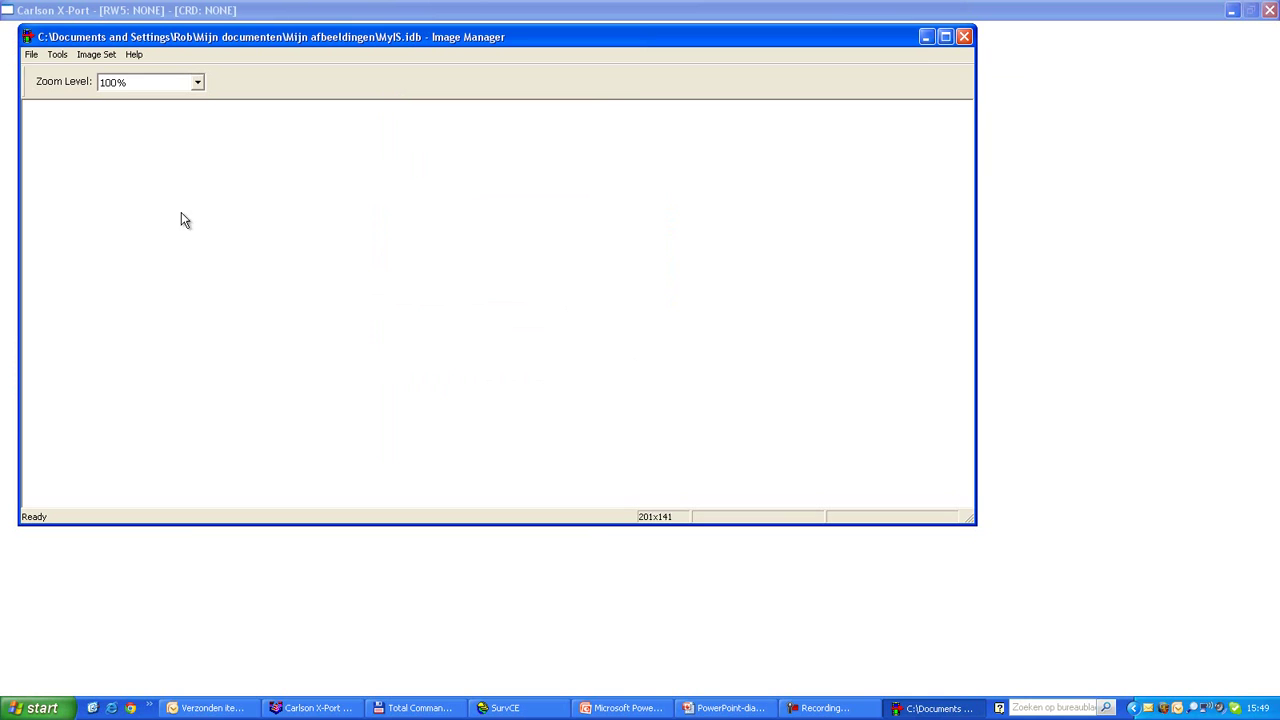
left_click(30, 55)
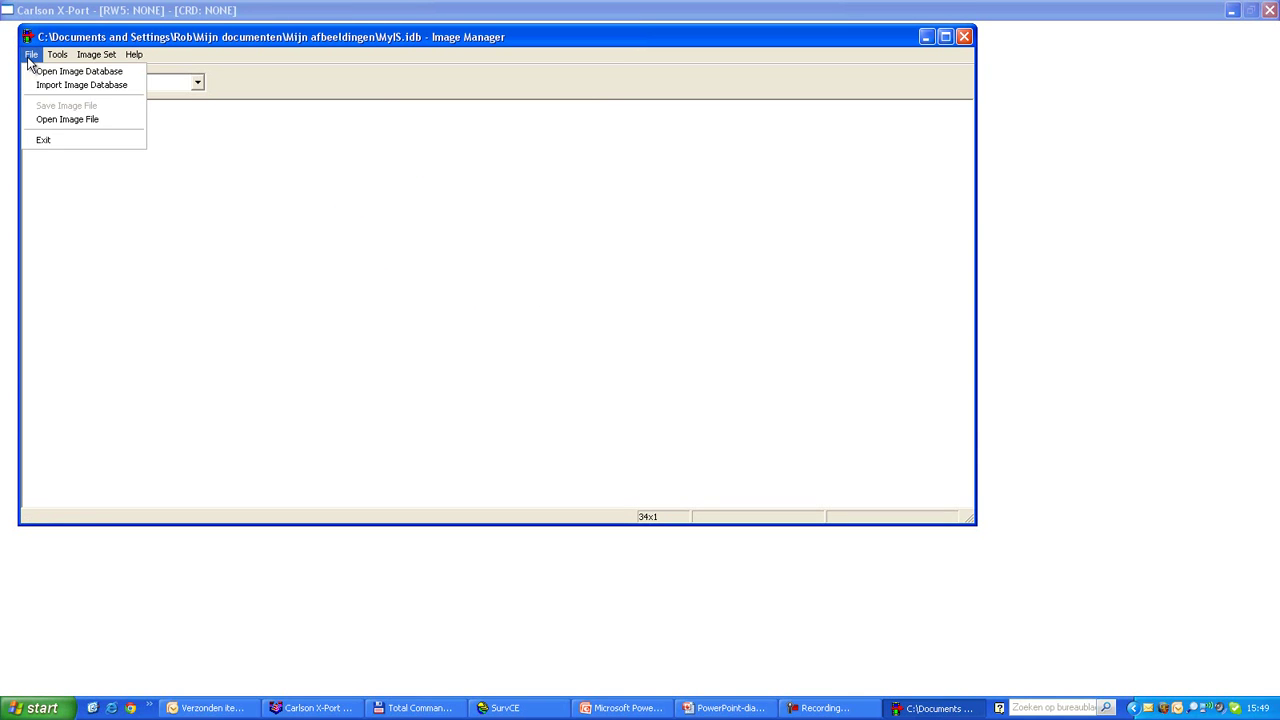
Load the MyBm.JPG aerial image and accept the Georeference File not Found warning
left_click(57, 120)
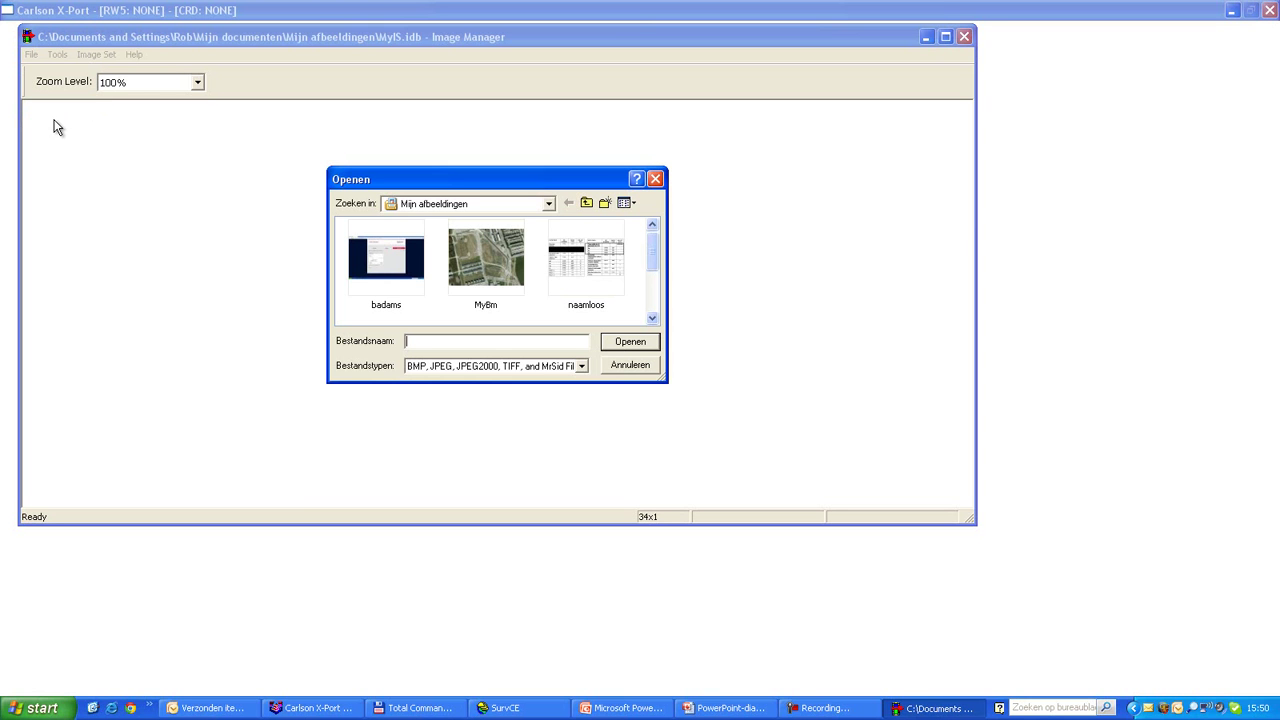
left_click(495, 268)
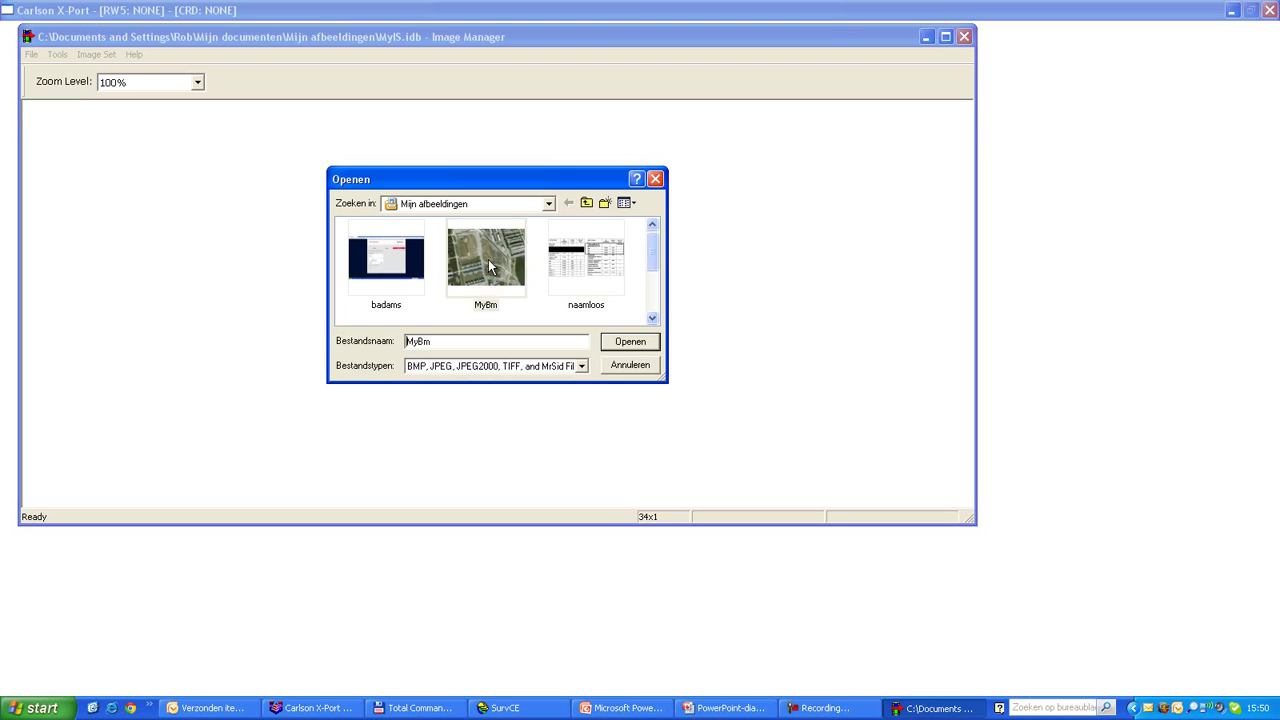
left_click(627, 344)
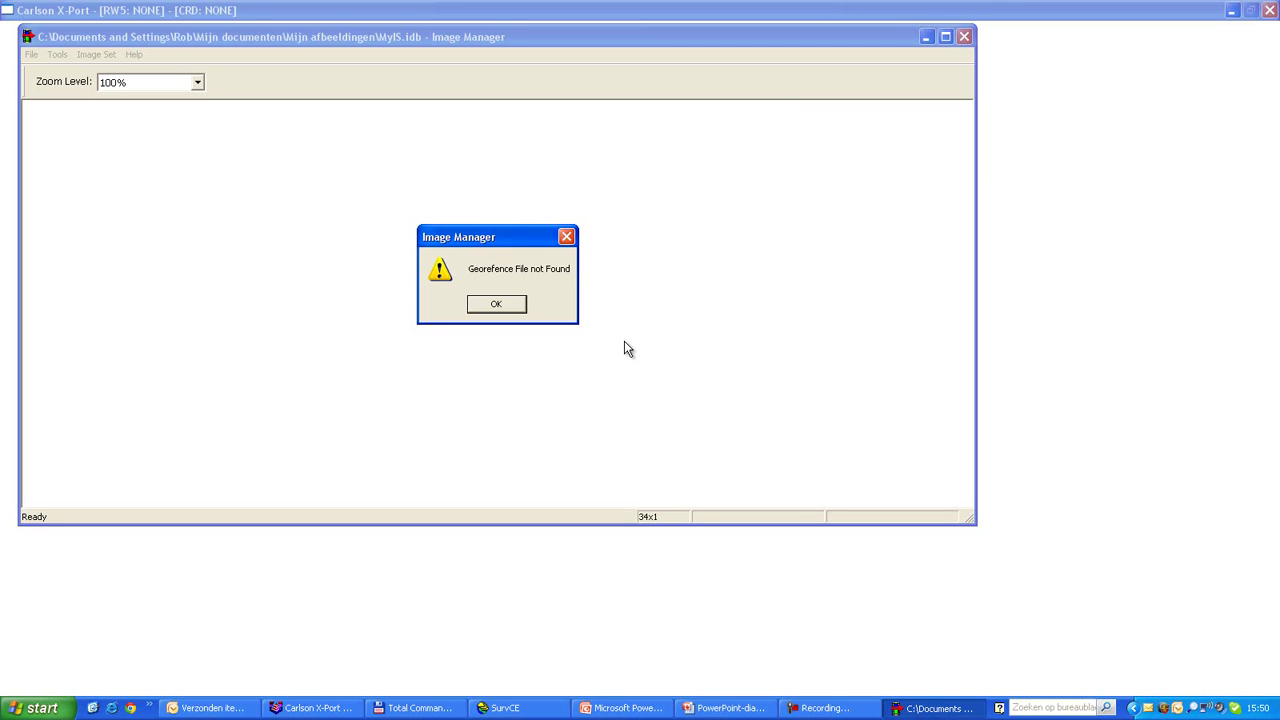
left_click(498, 305)
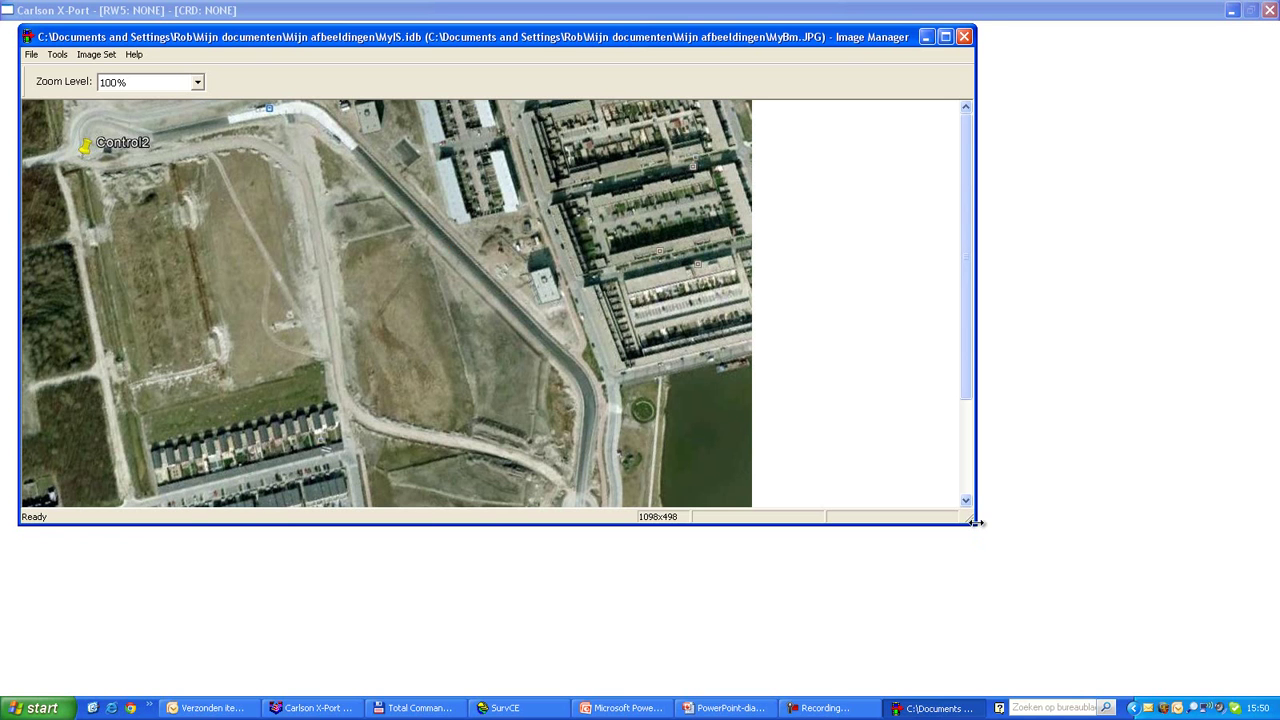
Resize the Image Manager window larger so Control1 and Control2 are both visible
left_click_drag(977, 523, 993, 675)
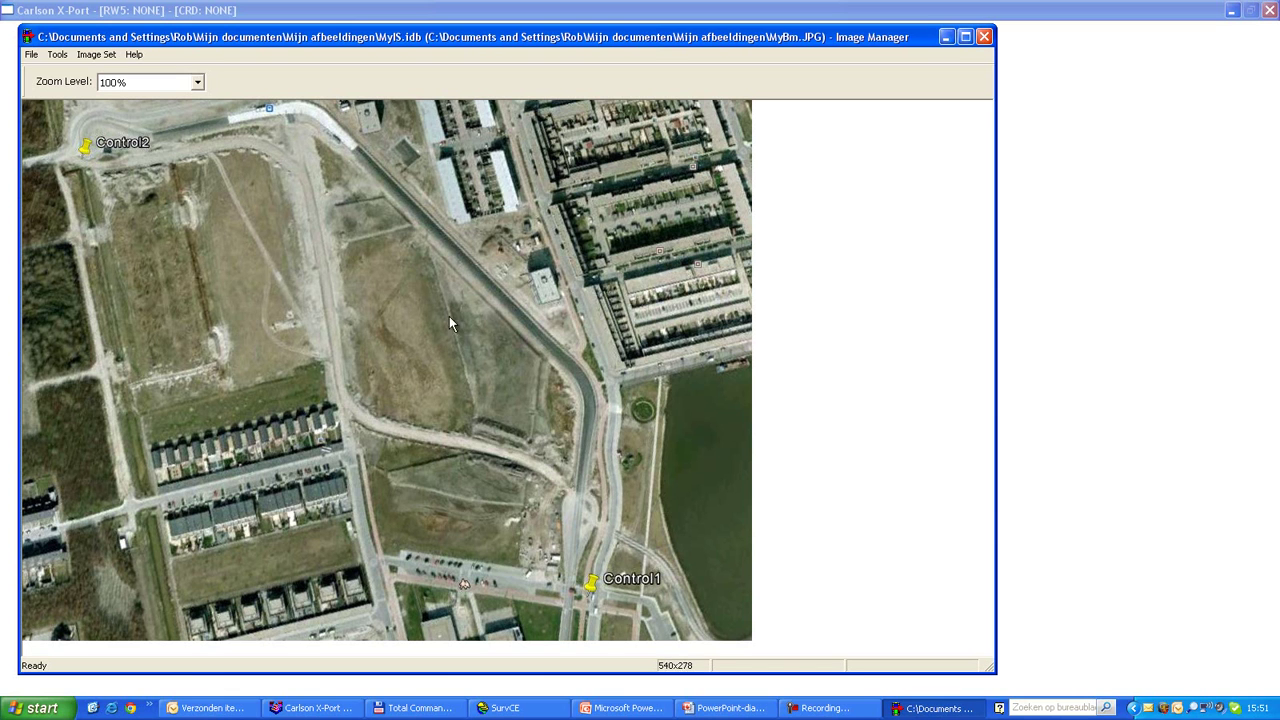
Zoom the aerial image to 167% and scroll down and right to the Control1 marker
left_click(197, 84)
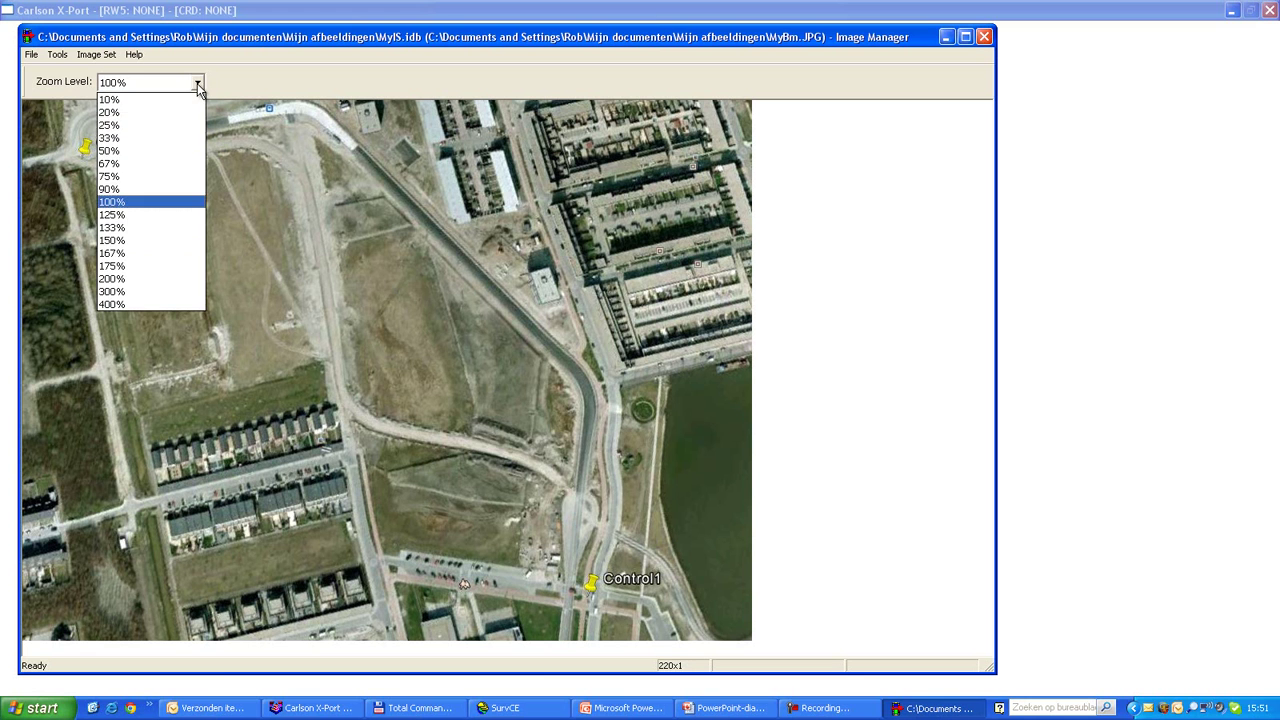
left_click(131, 253)
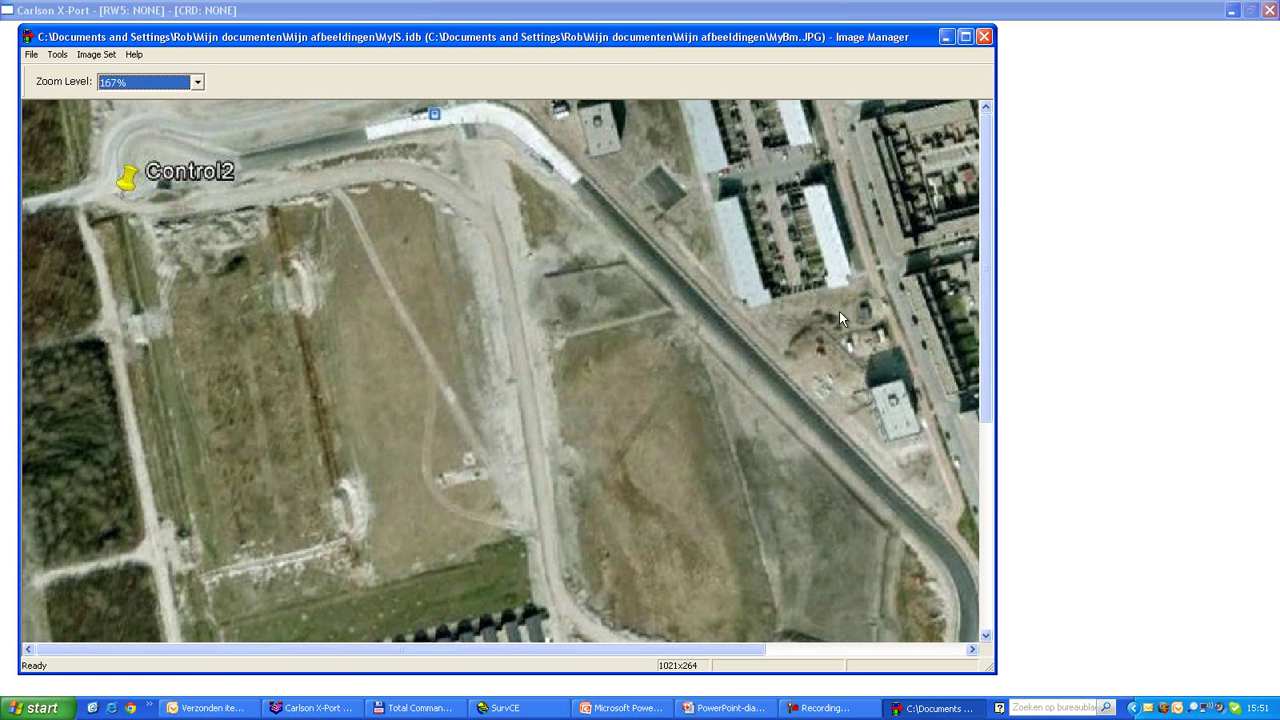
left_click_drag(989, 335, 1000, 545)
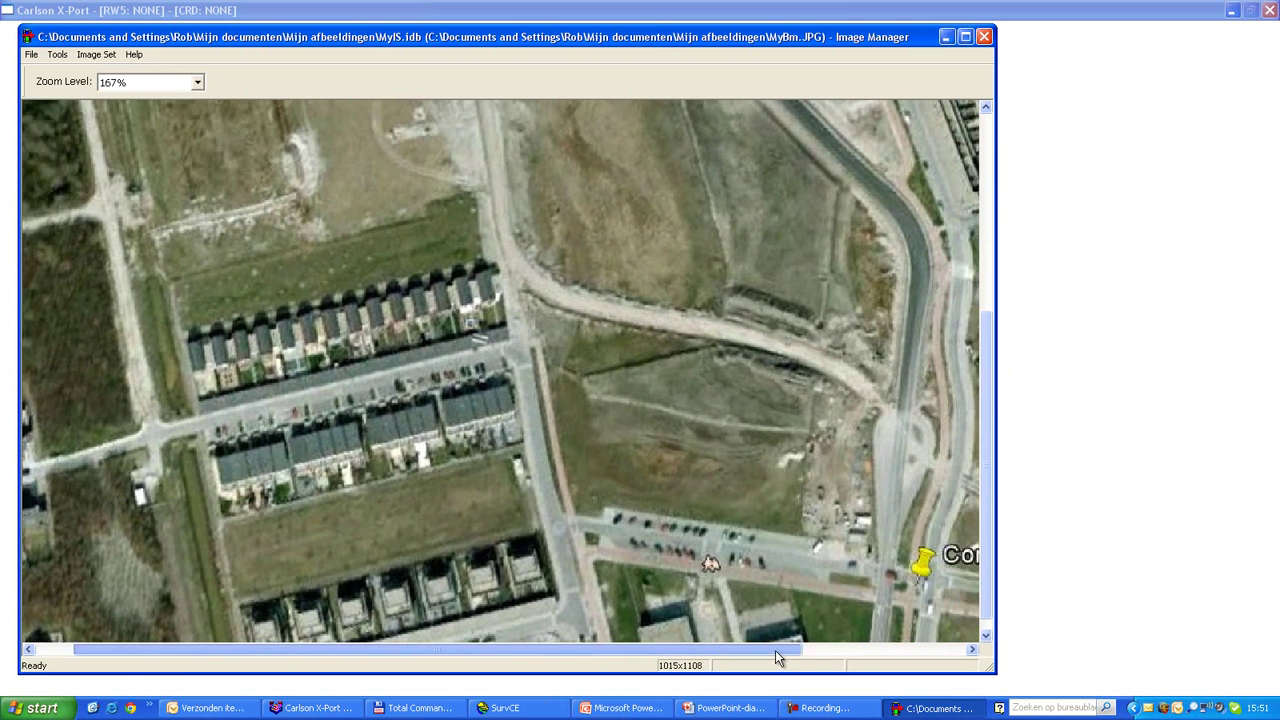
left_click_drag(775, 650, 841, 651)
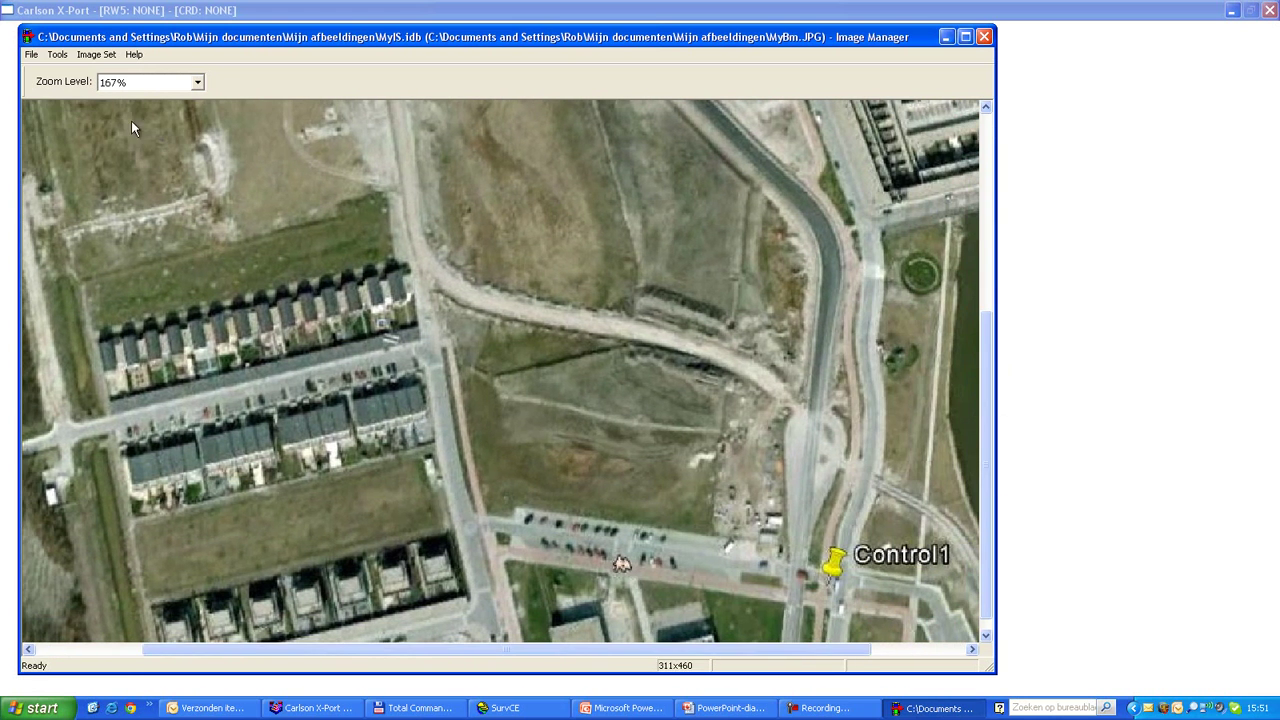
left_click(57, 56)
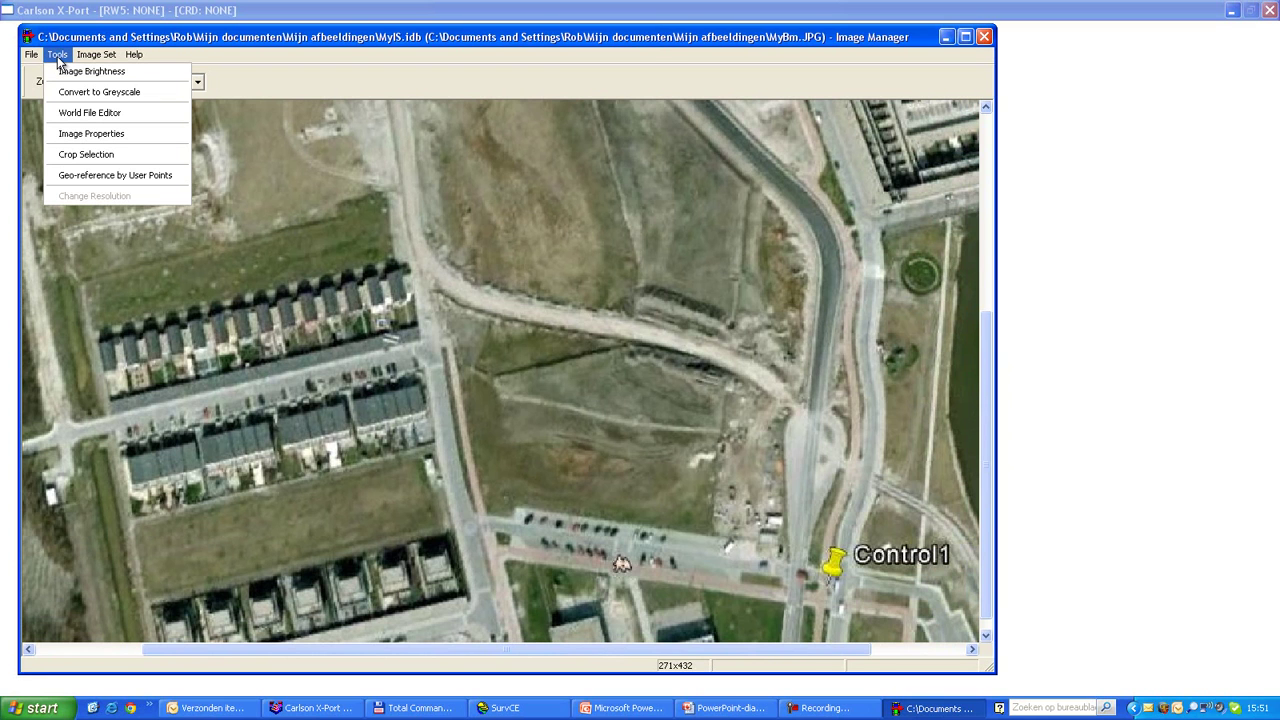
Georeference by user points, giving Control1 X 140806.72 and Y 489192.47
left_click(84, 178)
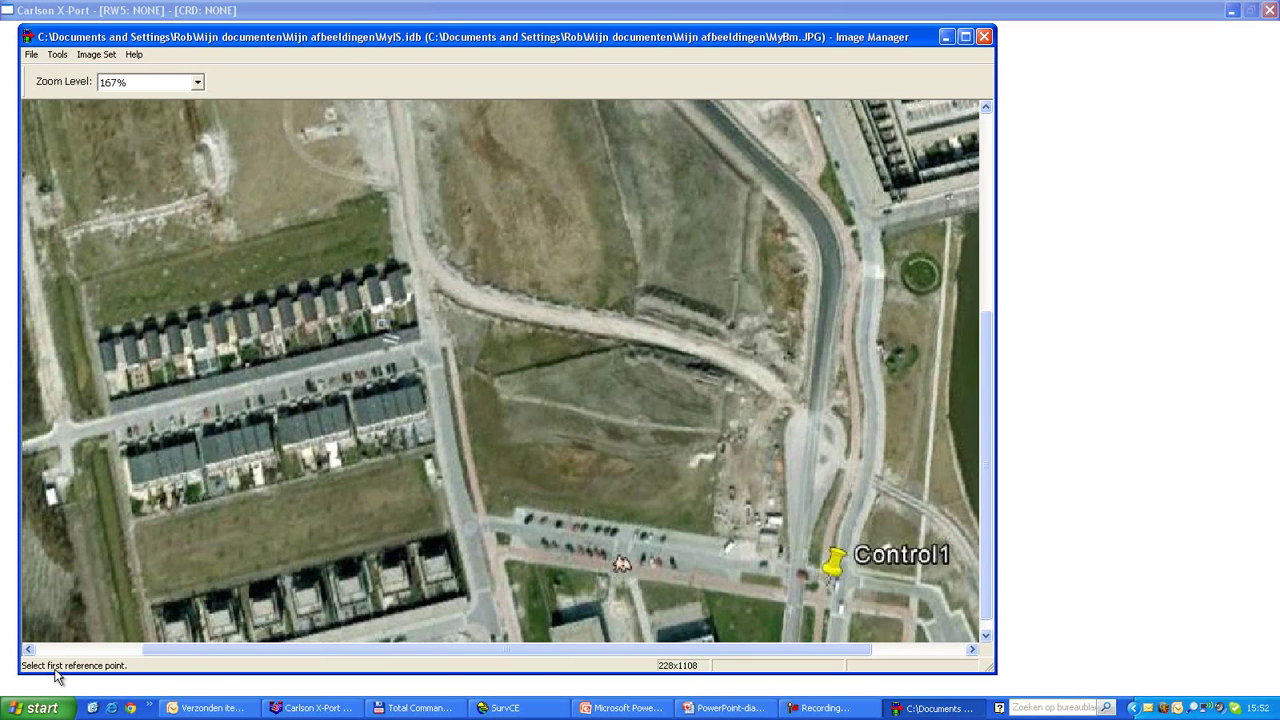
left_click(826, 585)
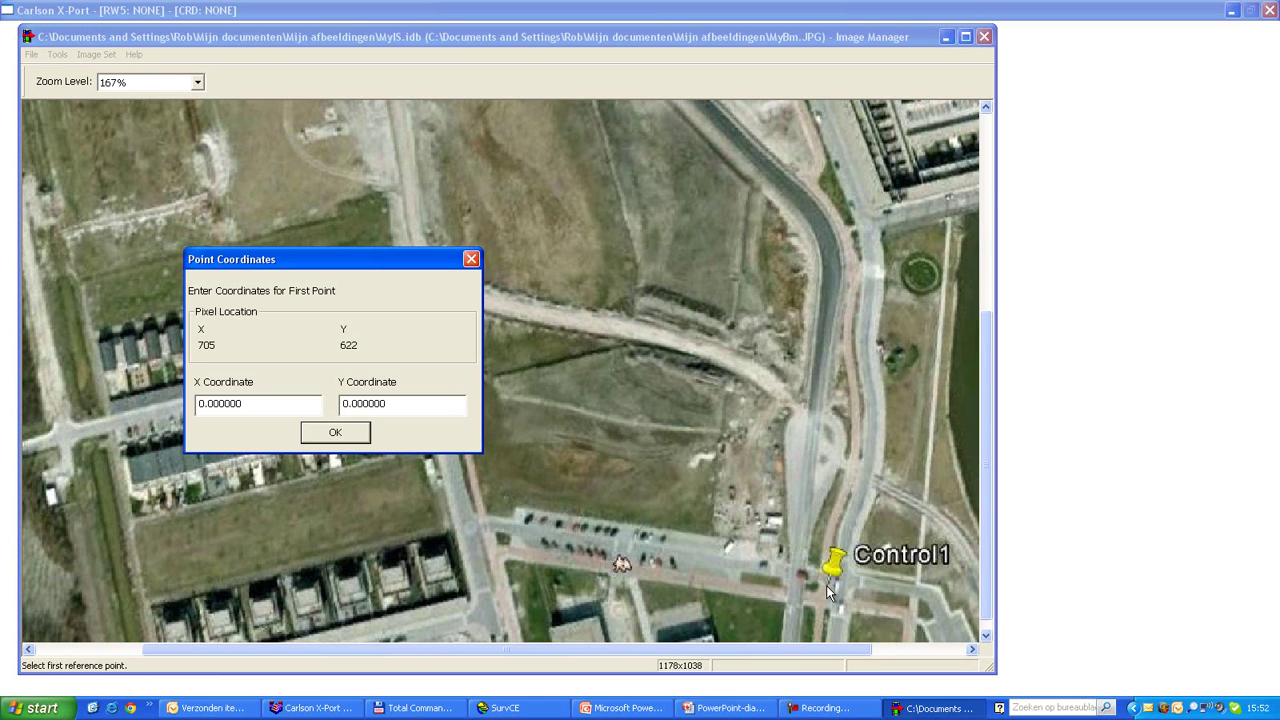
left_click_drag(246, 404, 197, 404)
type("140806.72")
key("Tab")
type("489192.47")
left_click(333, 436)
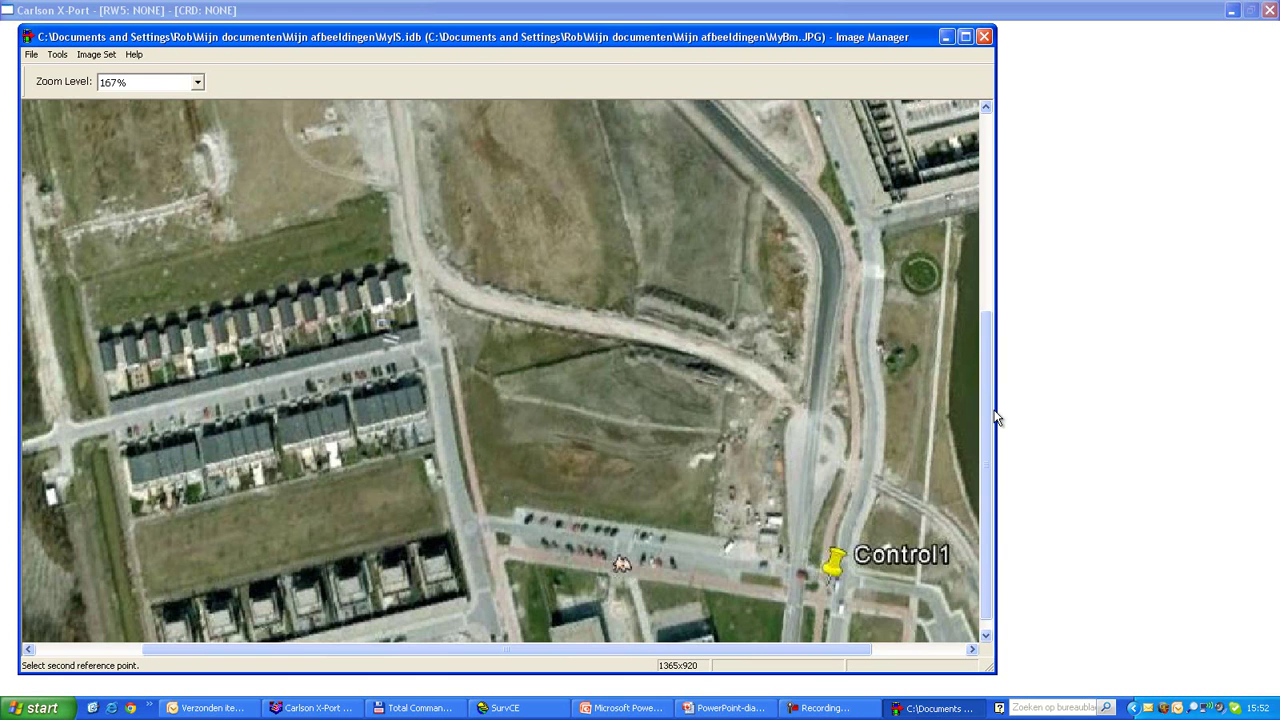
Pick the Control2 pin as second point and enter X 130346.40, Y 489424.38
left_click_drag(987, 398, 993, 190)
left_click_drag(682, 650, 555, 649)
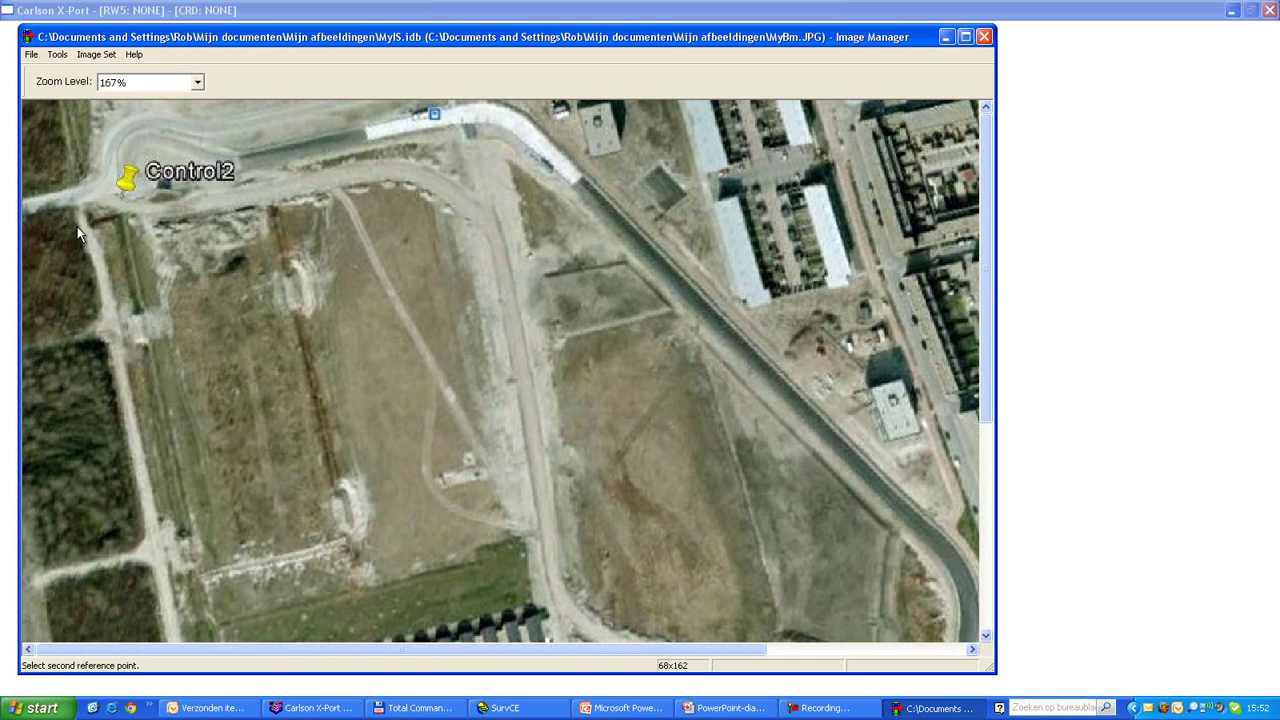
left_click(120, 197)
left_click_drag(245, 410, 198, 408)
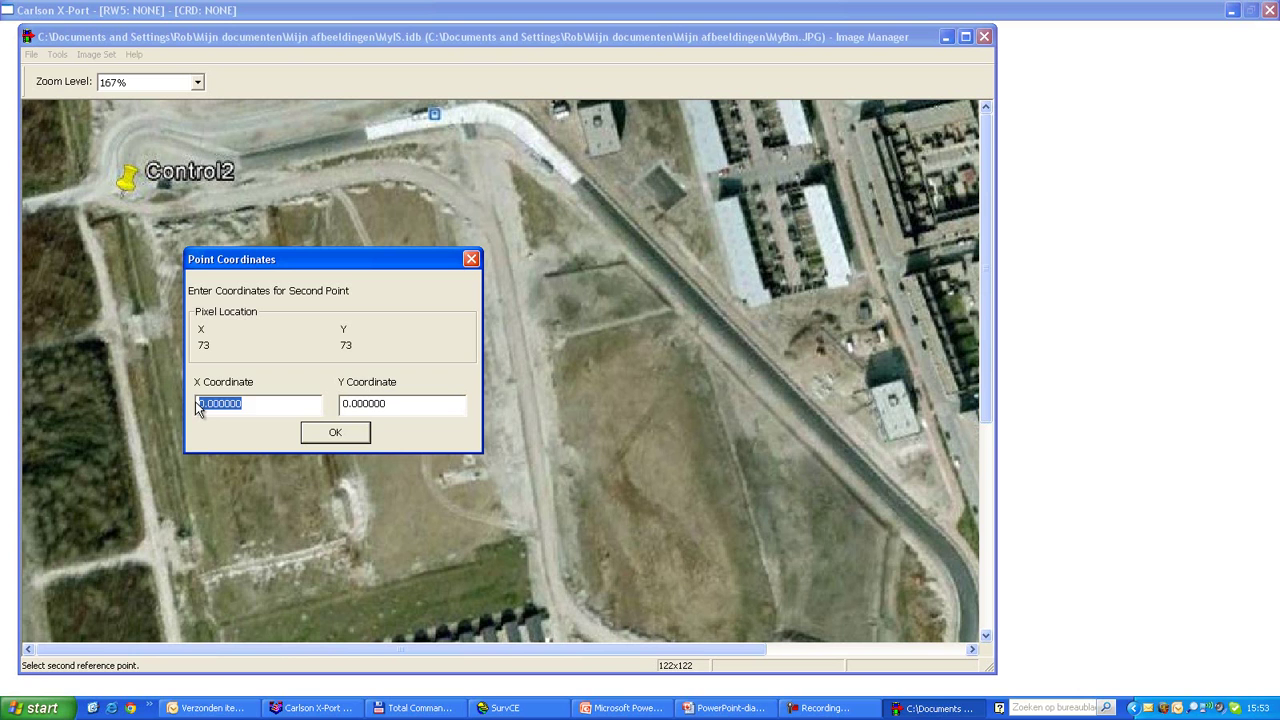
type("130346.40")
left_click_drag(396, 403, 338, 403)
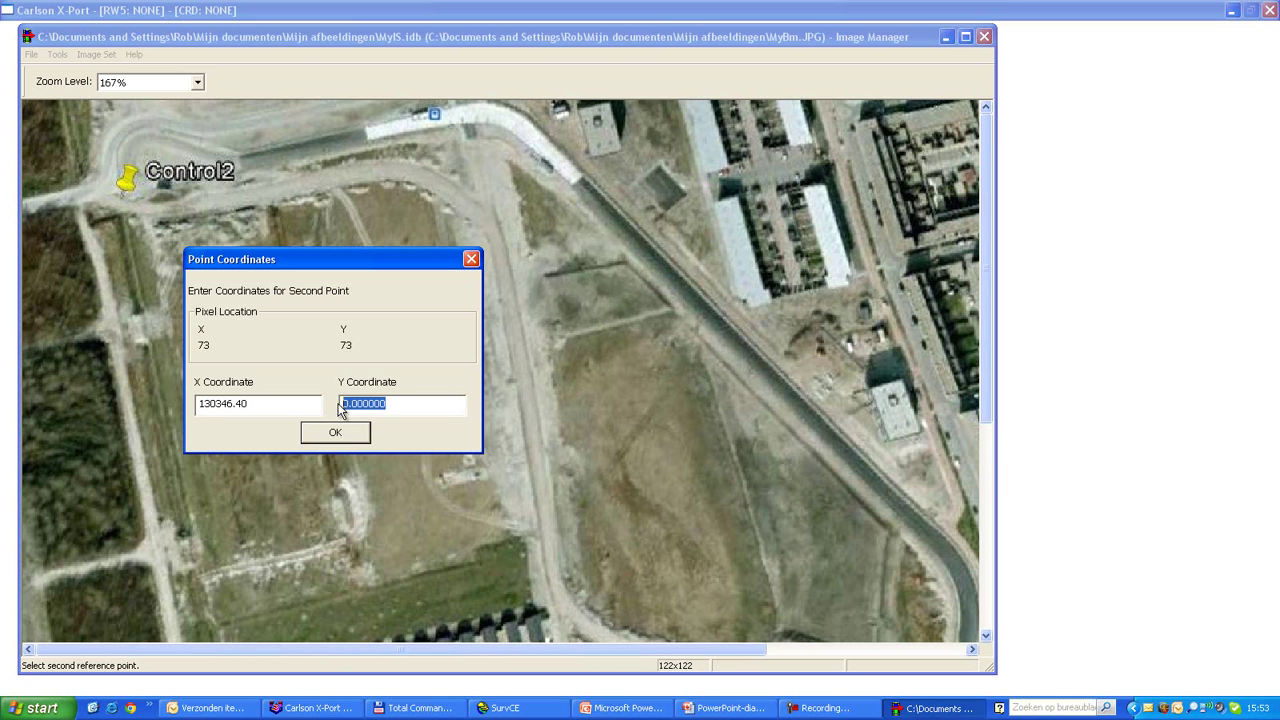
type("489424.38")
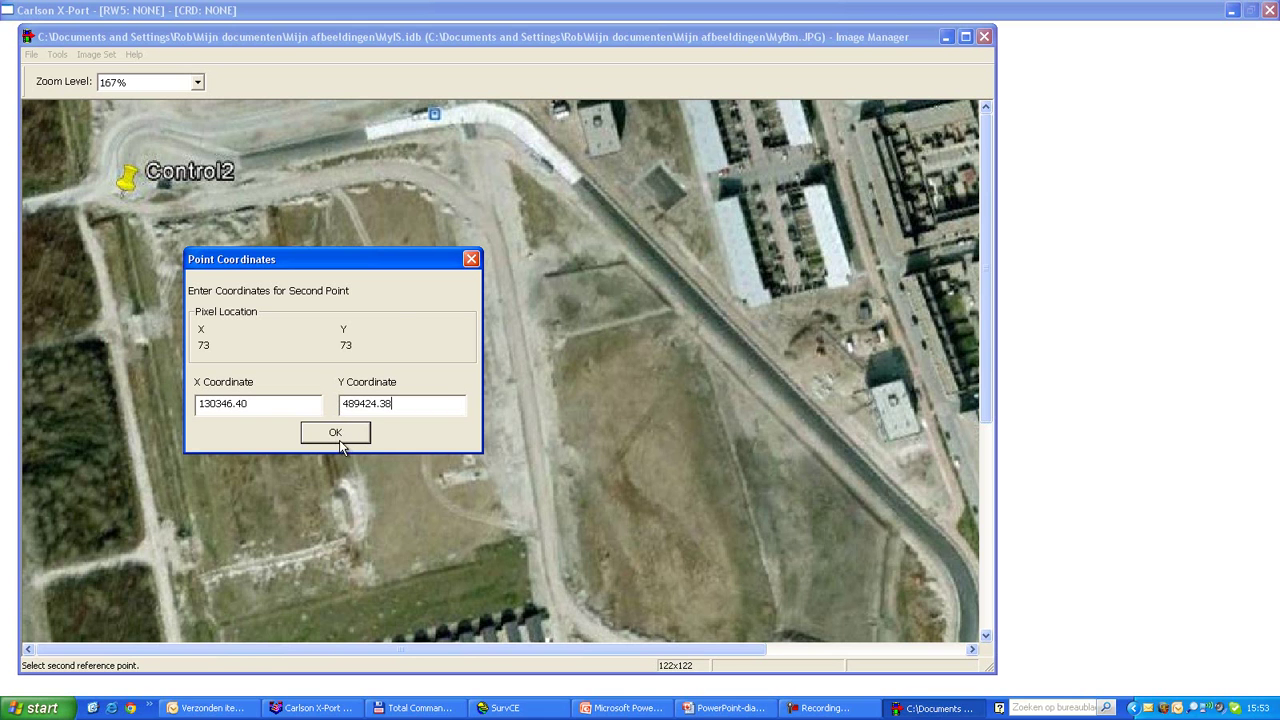
Confirm Control2's coordinates and save the computed world file
left_click(335, 434)
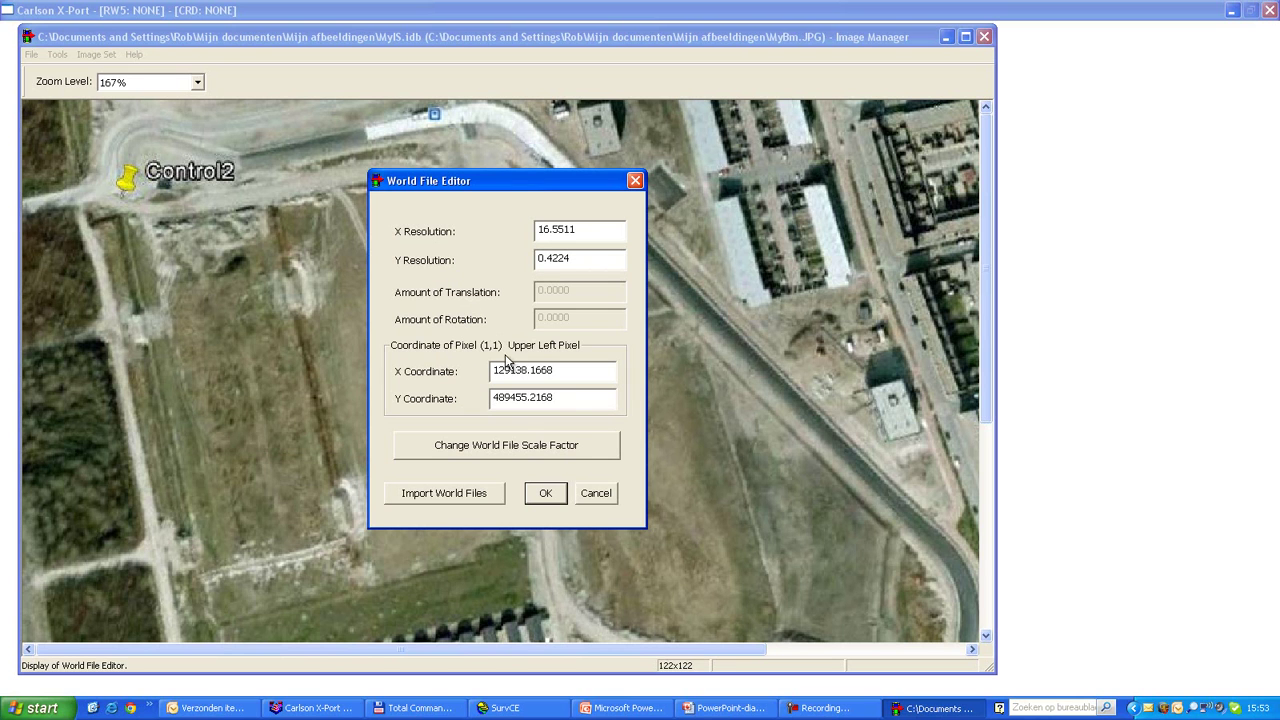
left_click(546, 496)
left_click(546, 494)
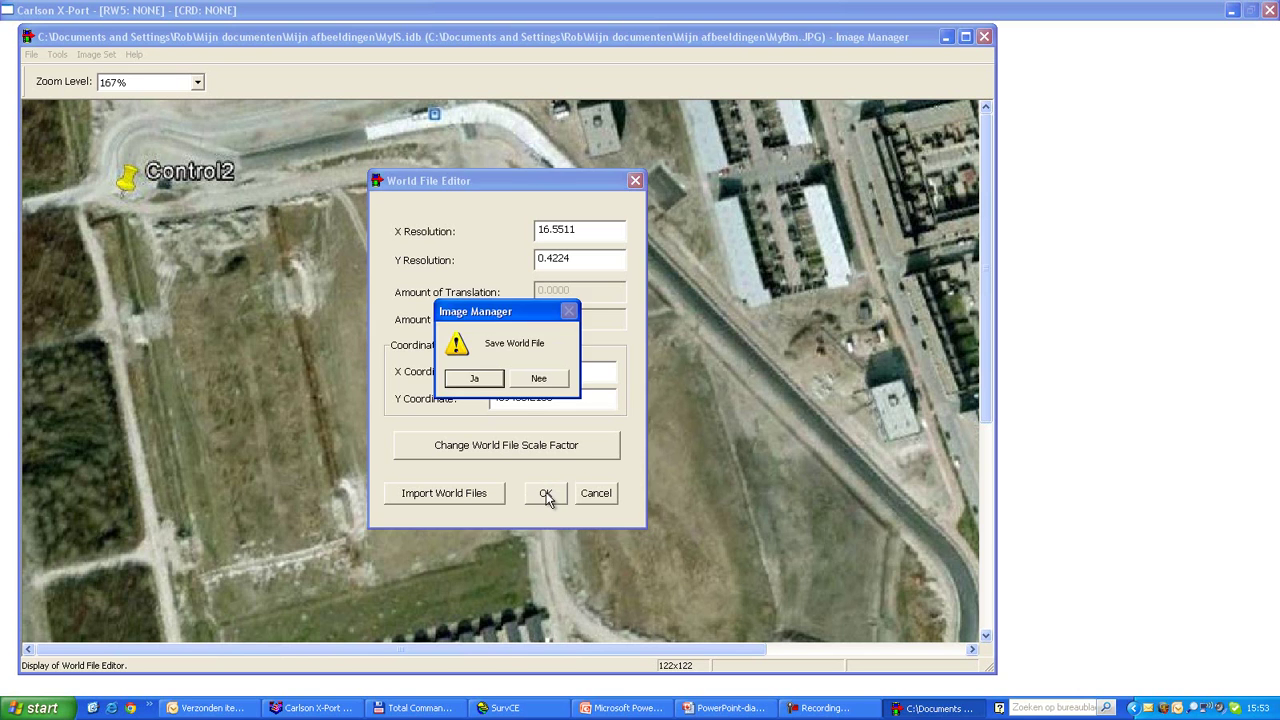
left_click(474, 380)
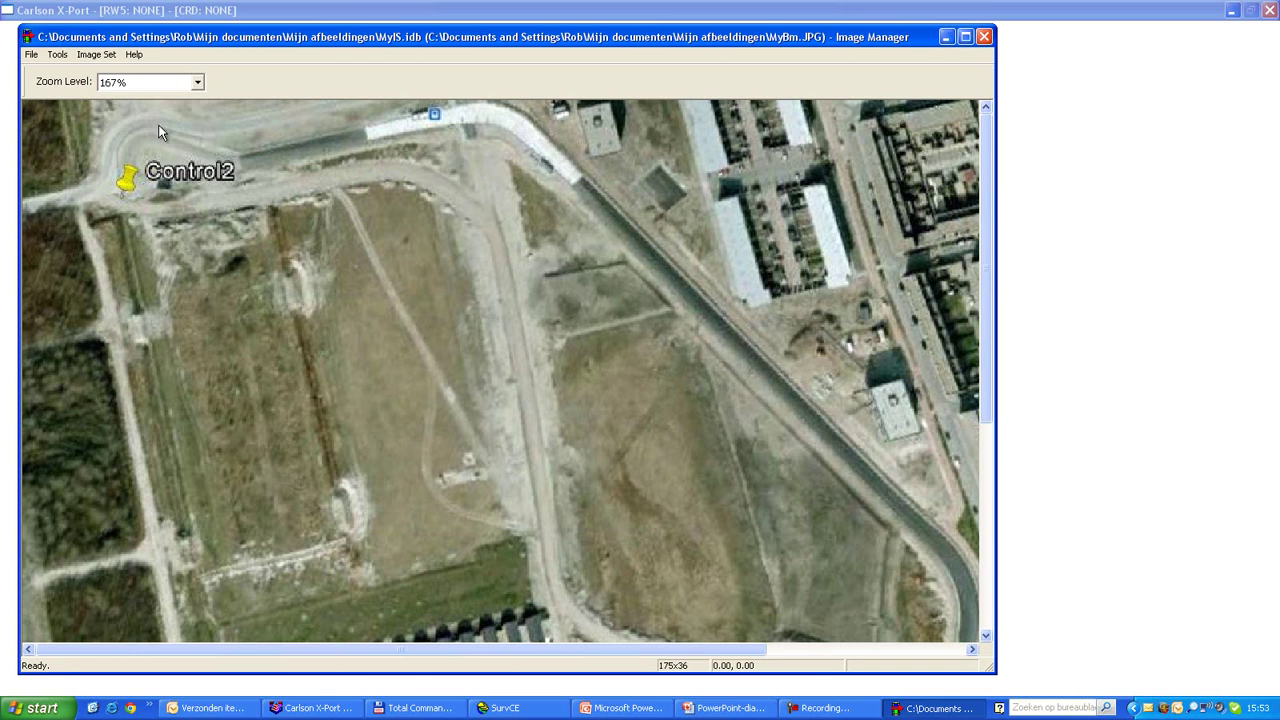
Reopen the World File Editor and resave resolution 16.5511/0.4224, upper-left 129138.1668, 489455.2168
left_click(95, 54)
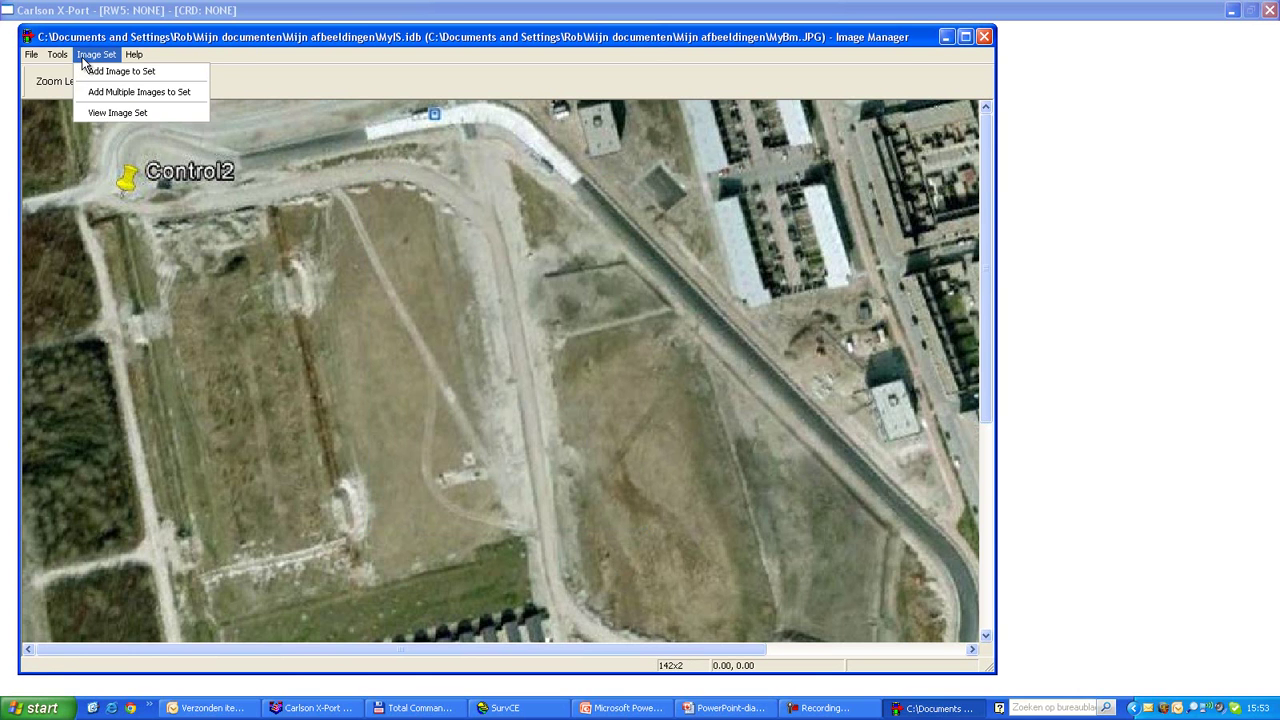
mouse_move(57, 54)
left_click(95, 113)
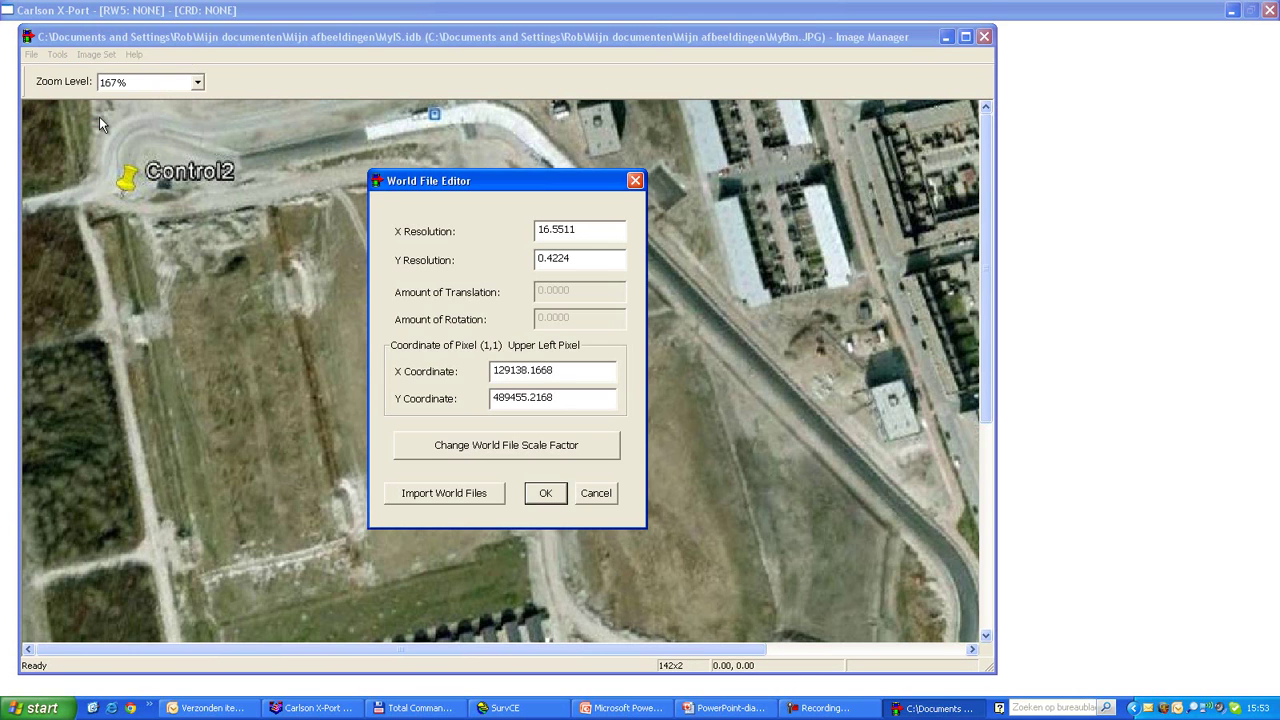
left_click(545, 495)
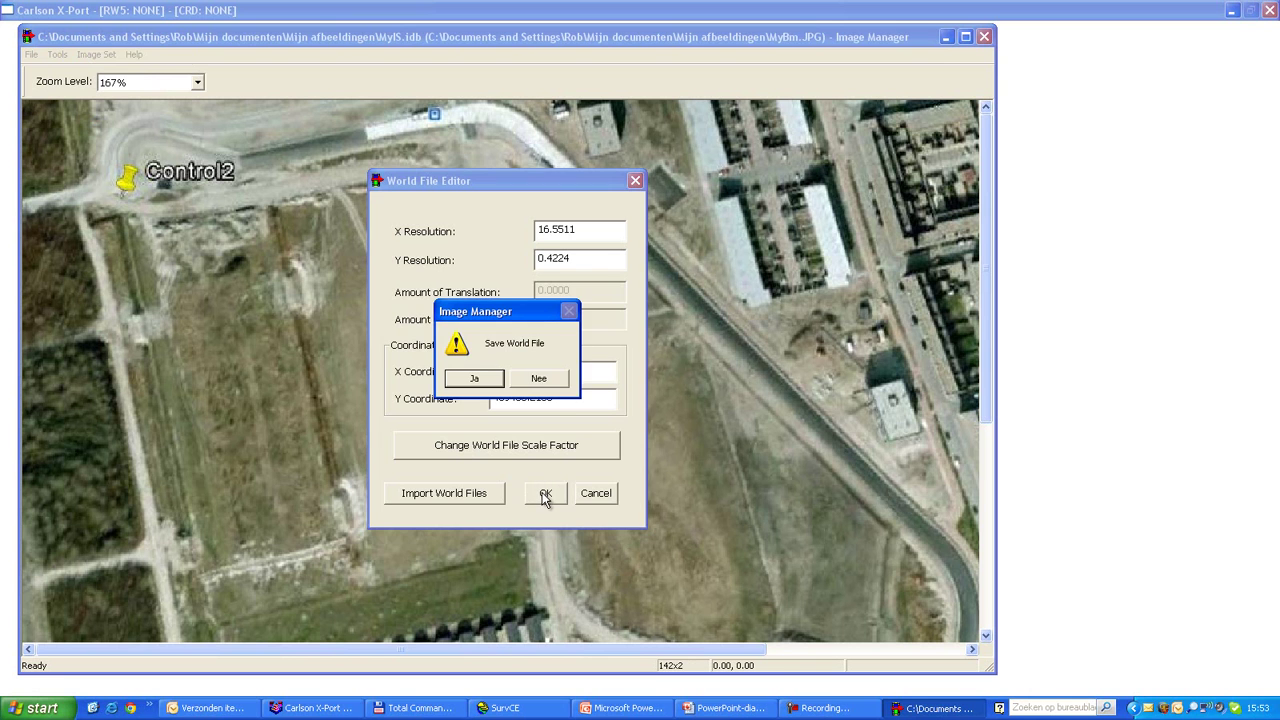
left_click(474, 380)
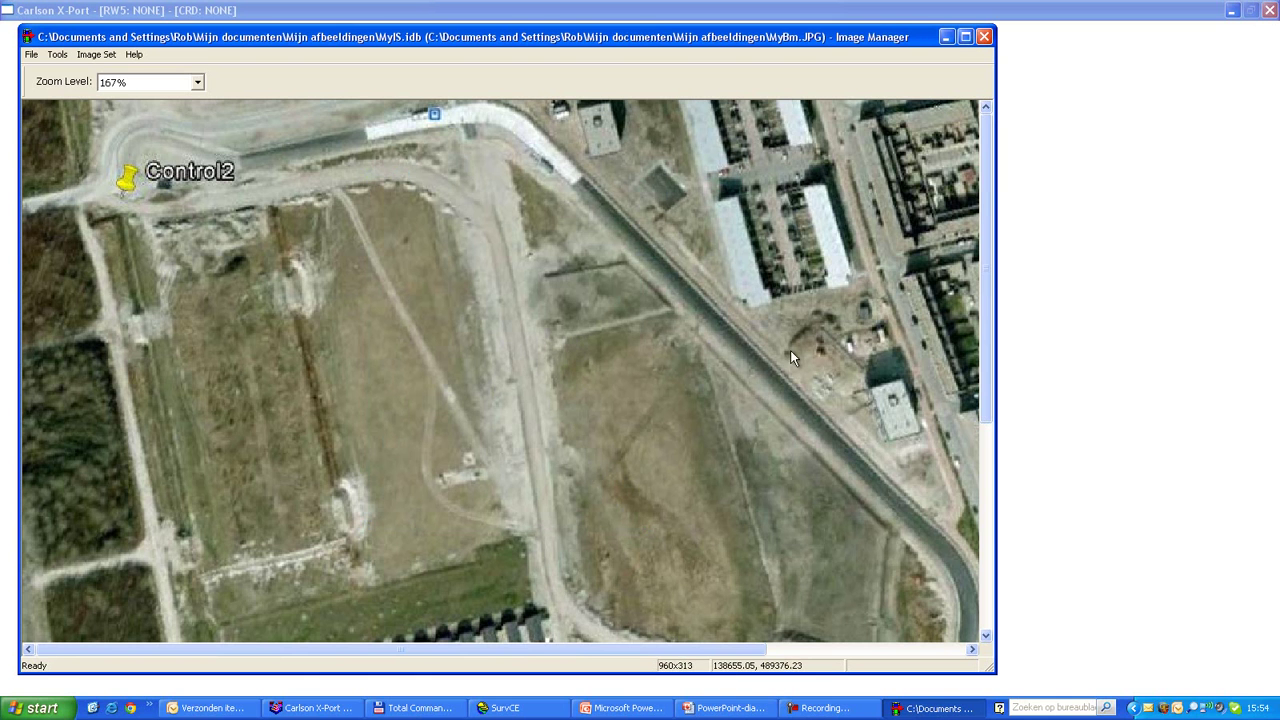
left_click_drag(984, 313, 925, 437)
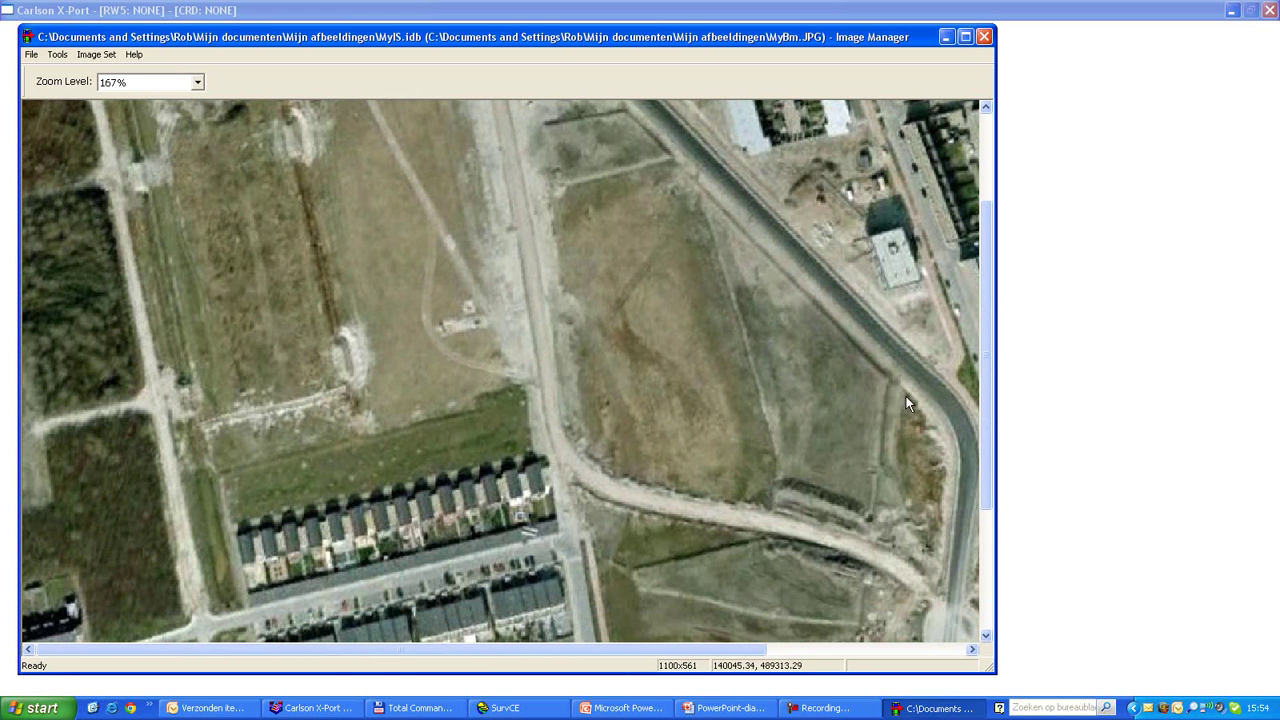
left_click_drag(984, 396, 981, 314)
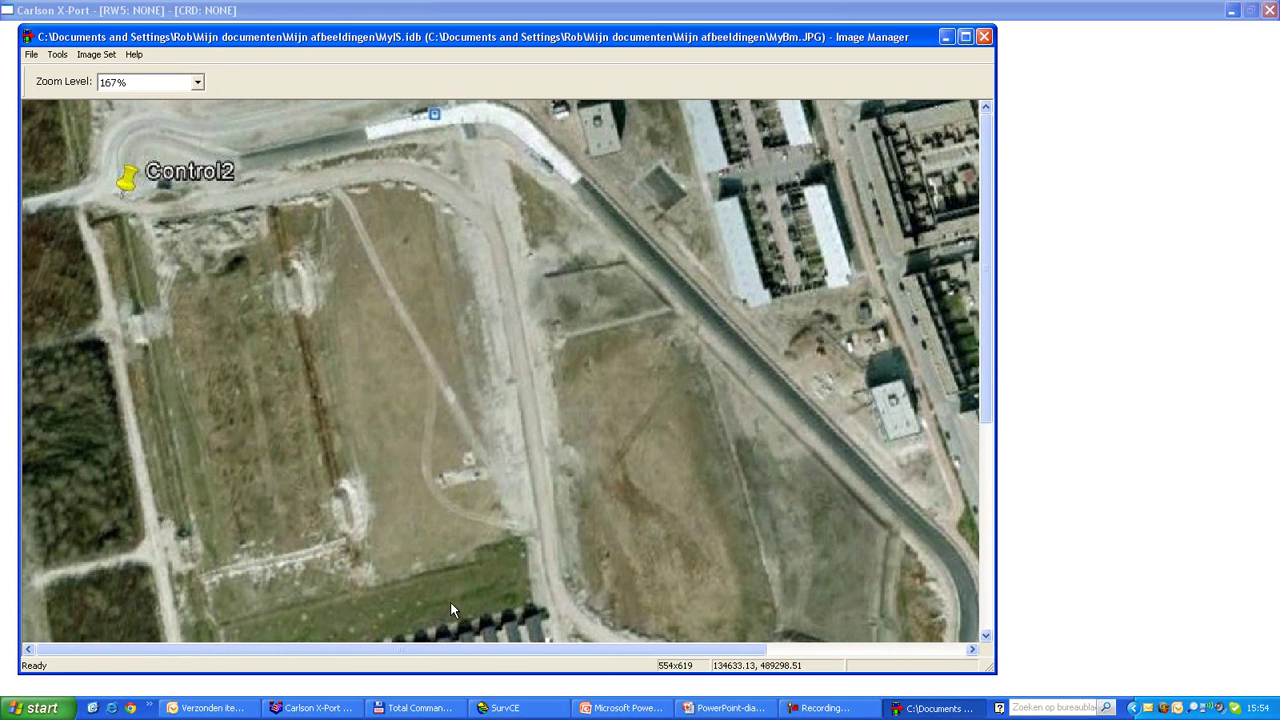
left_click(89, 55)
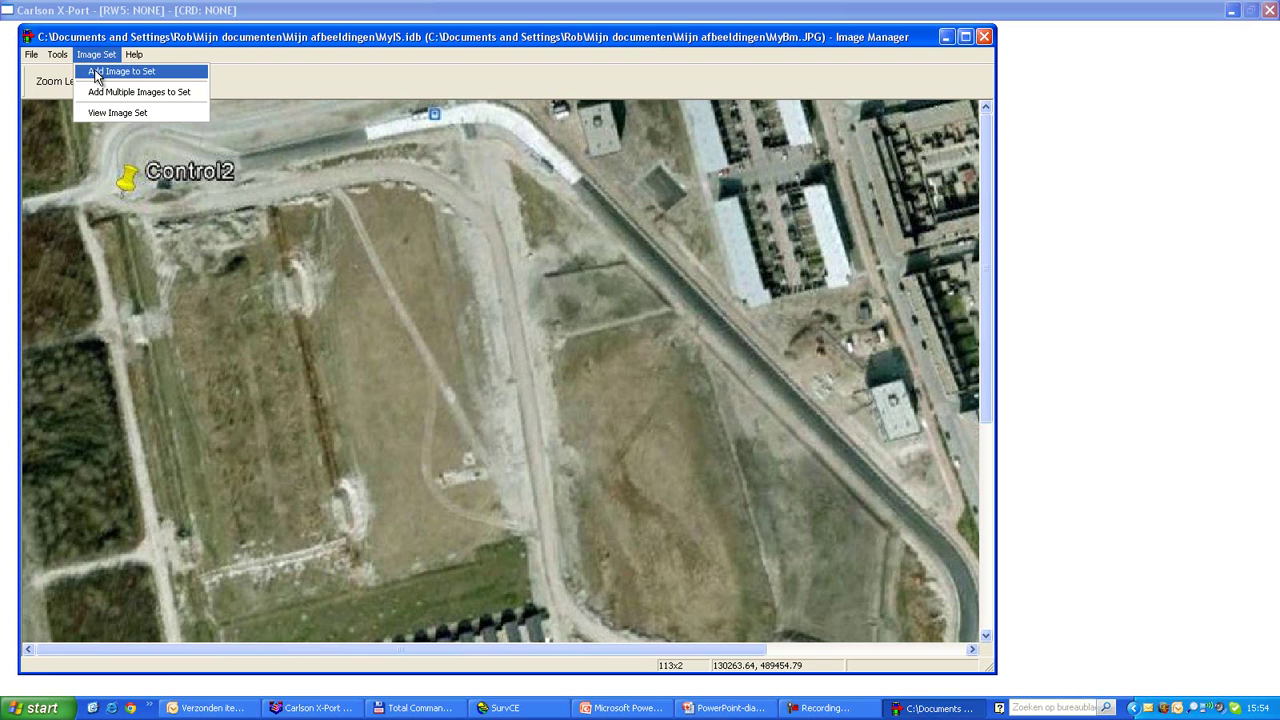
Add the image to the image set as 8 SurvCE-format tiles
left_click(96, 72)
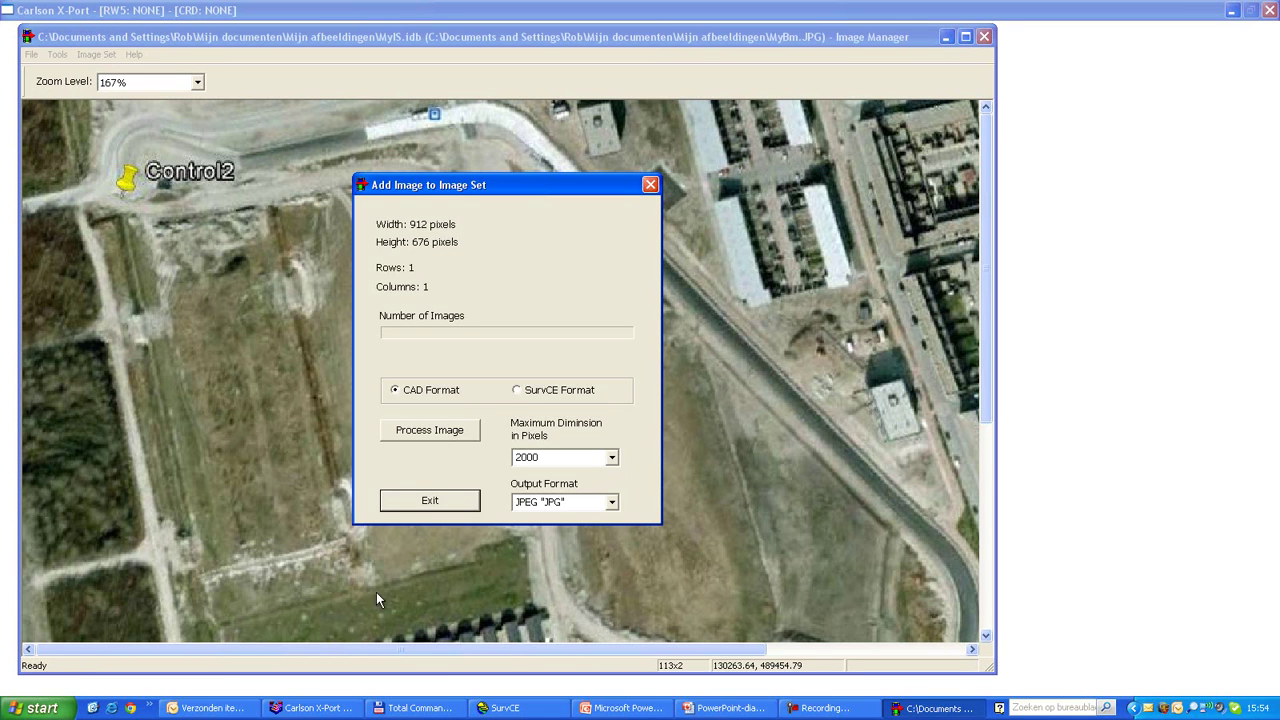
left_click(518, 390)
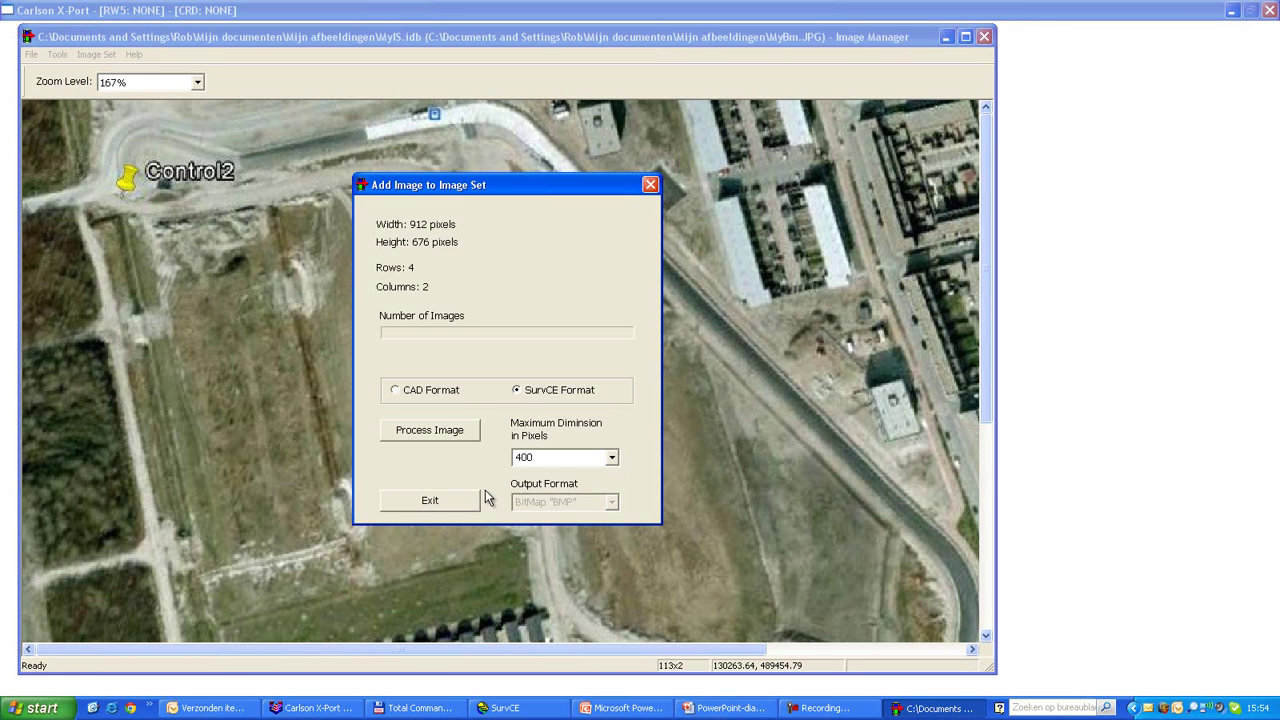
left_click(446, 433)
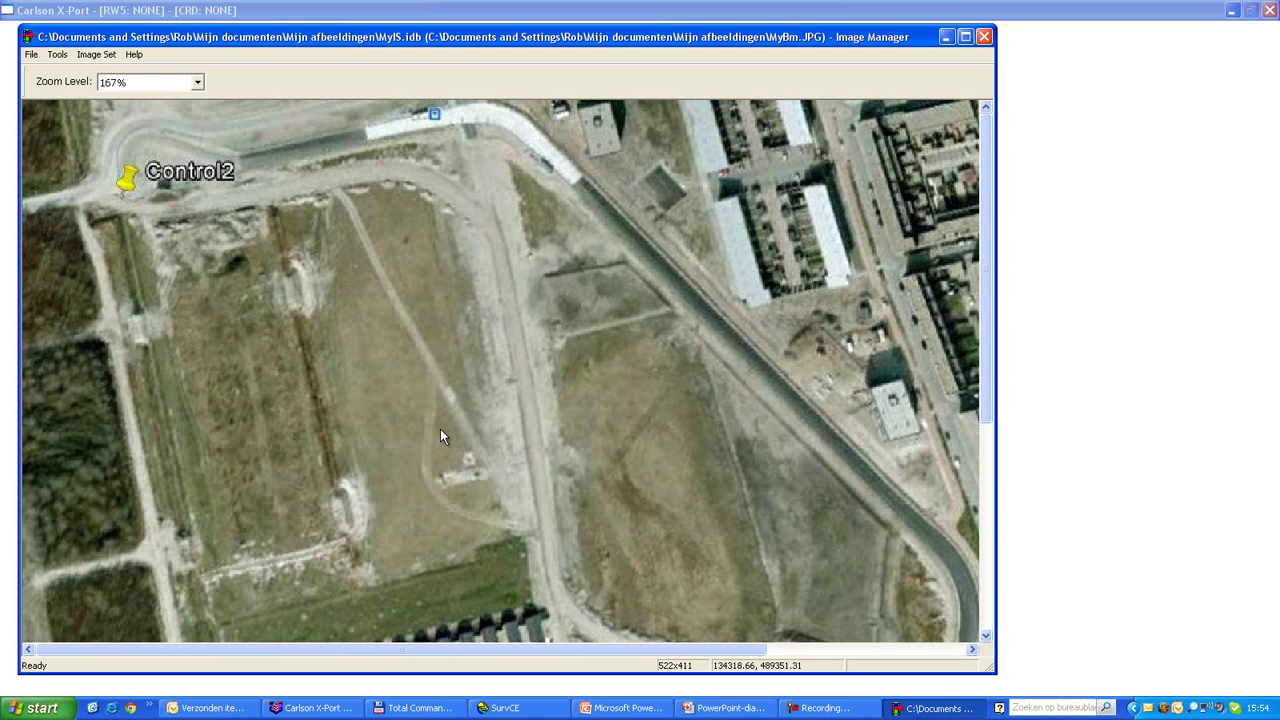
Exit the Image Manager to return to Carlson X-Port's main window
left_click_drag(235, 40, 322, 42)
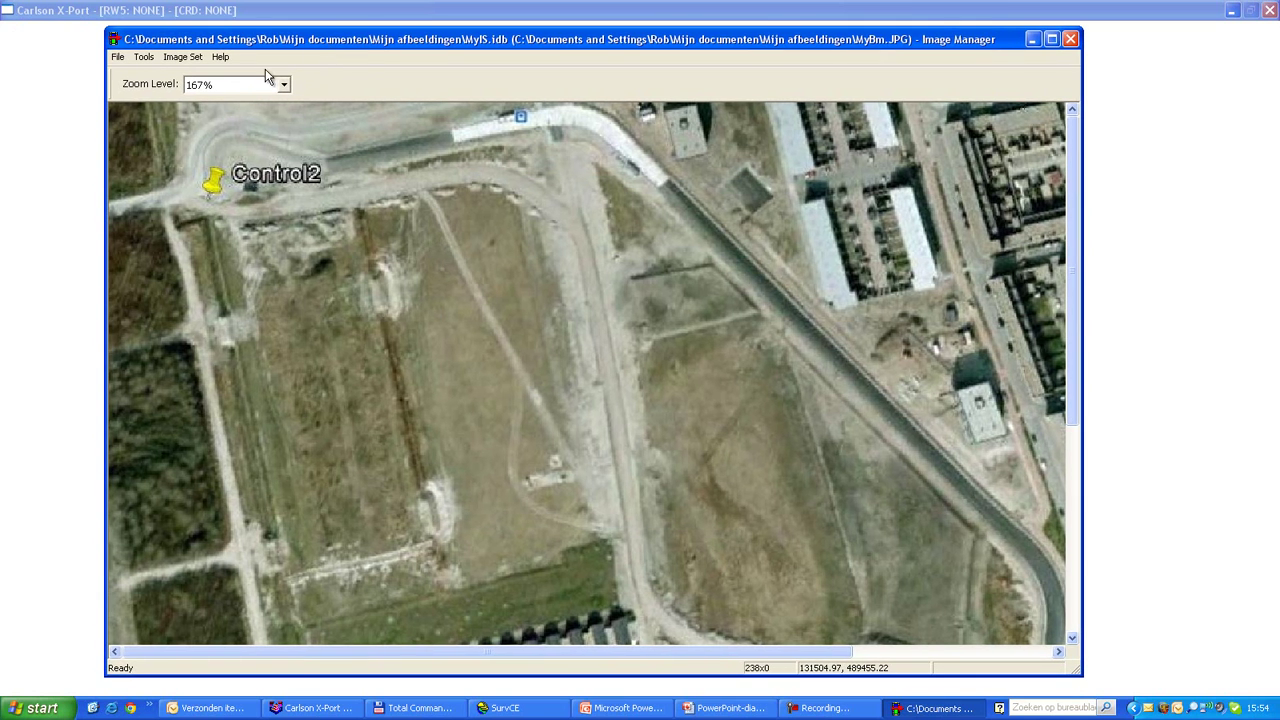
left_click(117, 57)
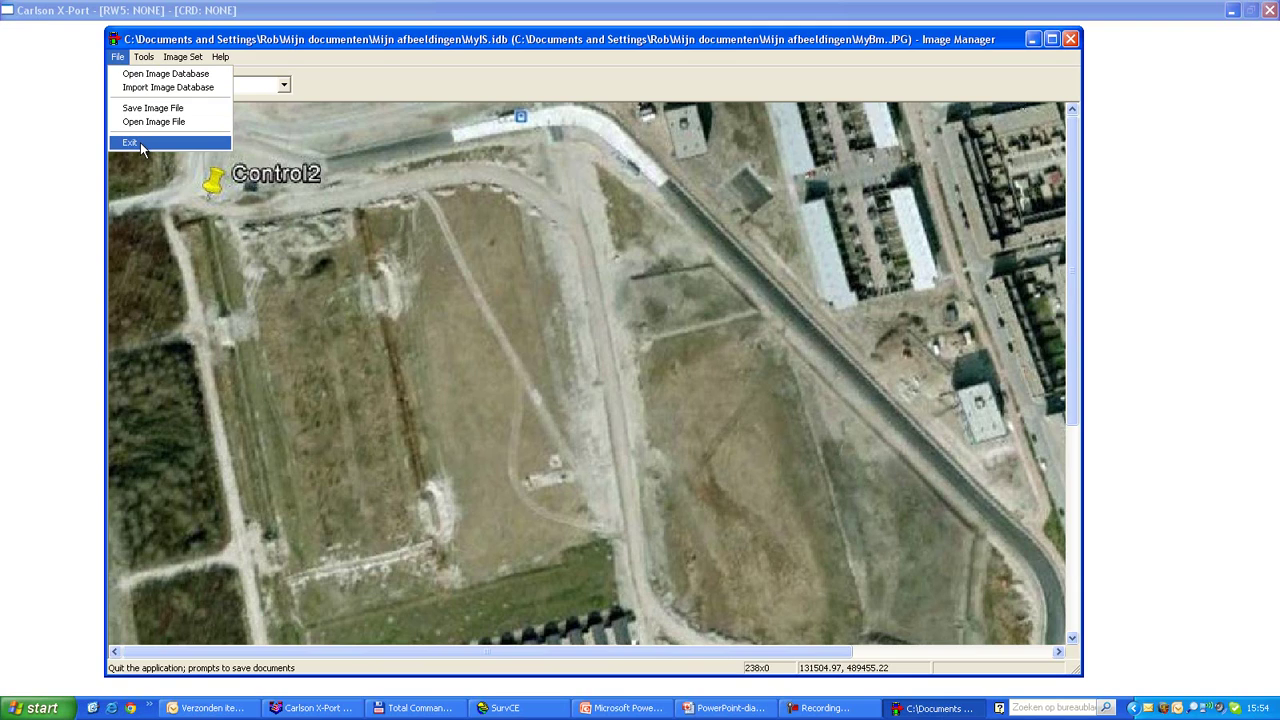
left_click(140, 146)
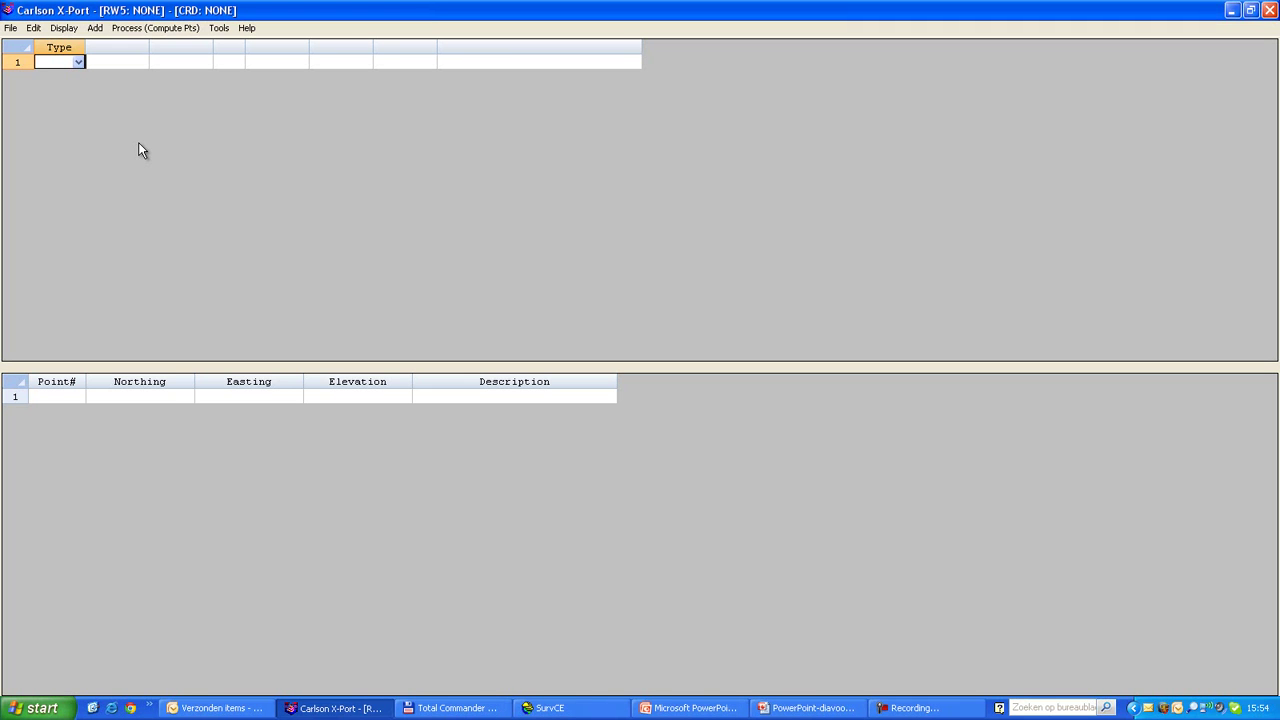
Start SurvCE job 2010-5 and accept metric units with the NETHERLANDS/AMERSFOORT/RD NAP projection
left_click(557, 713)
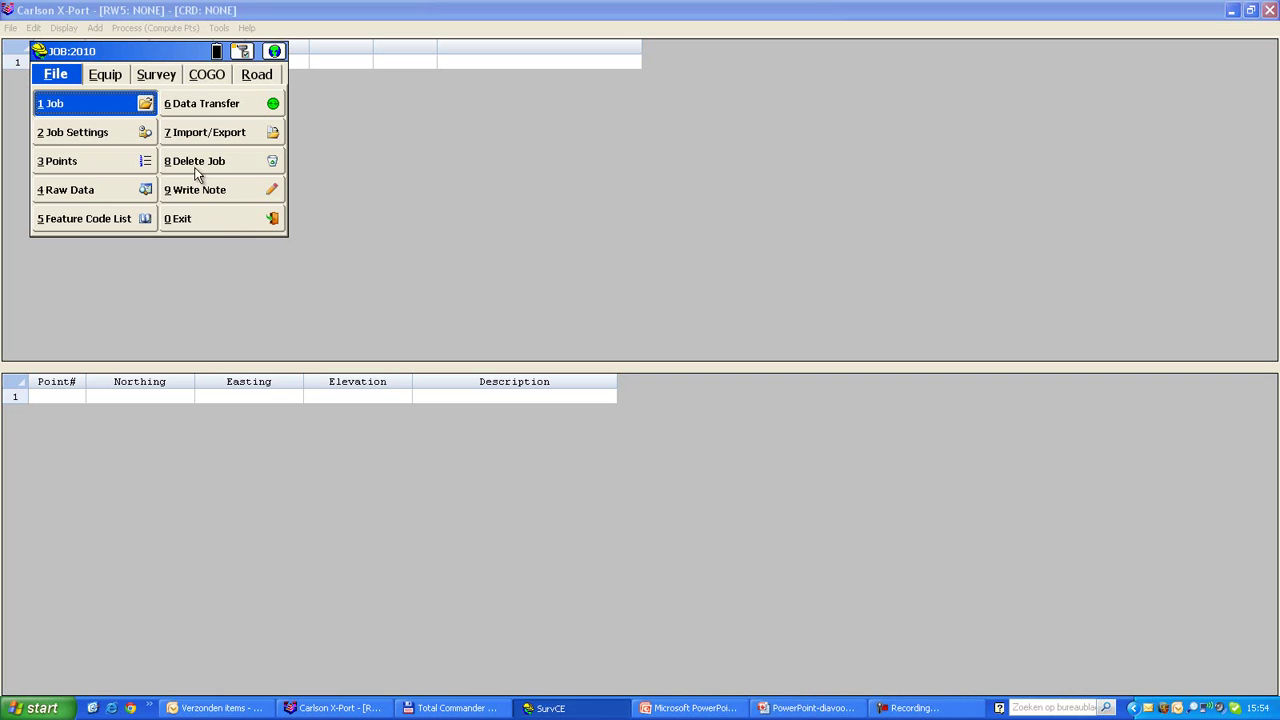
left_click_drag(194, 62, 462, 130)
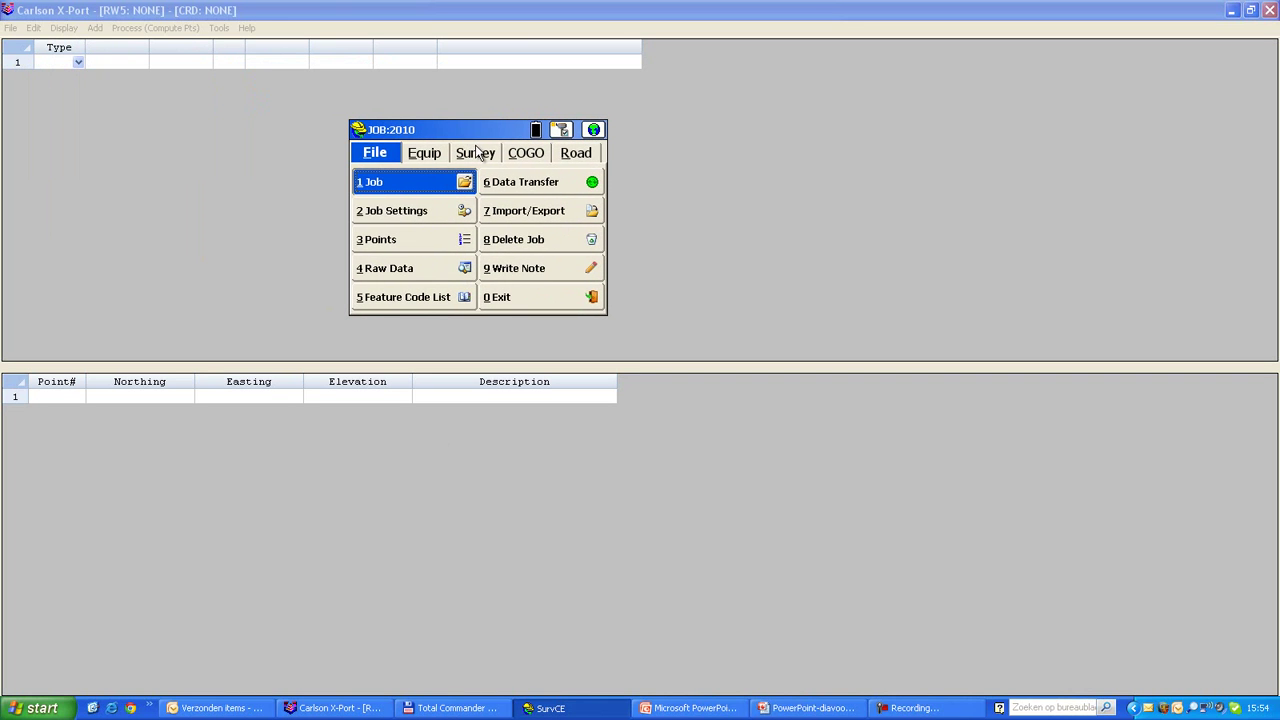
left_click(417, 183)
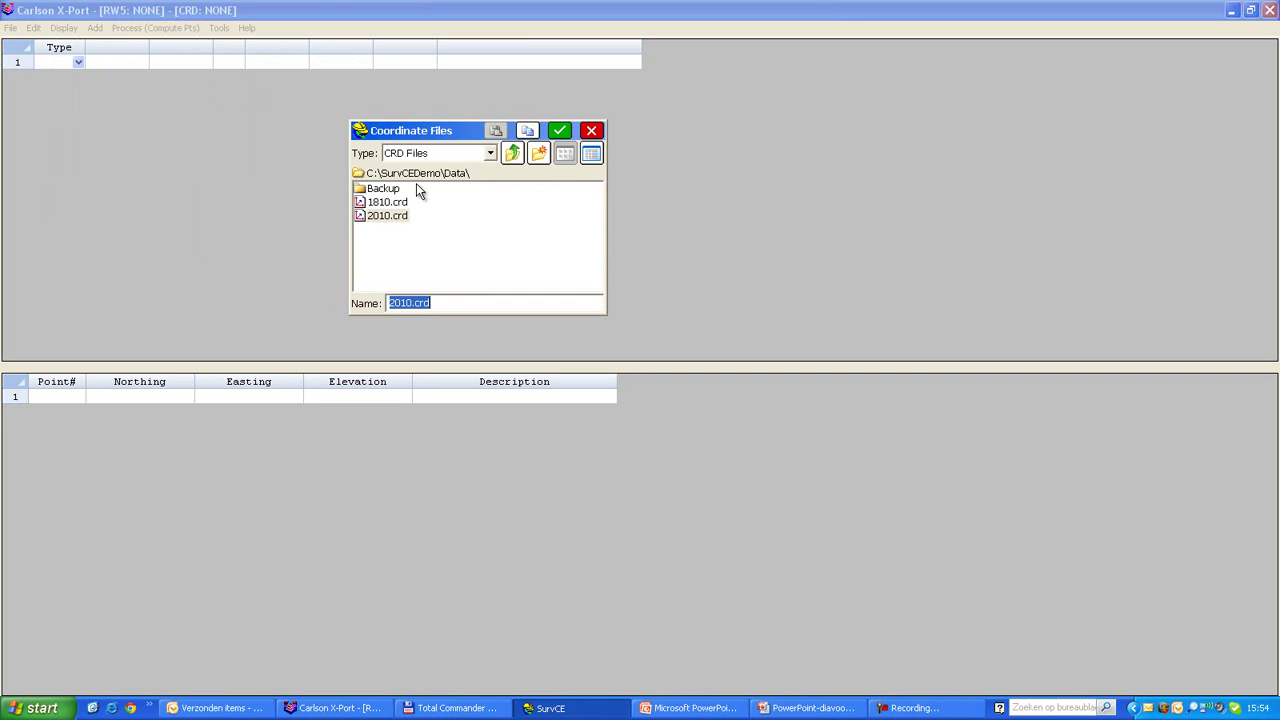
type("2010-5")
left_click(561, 134)
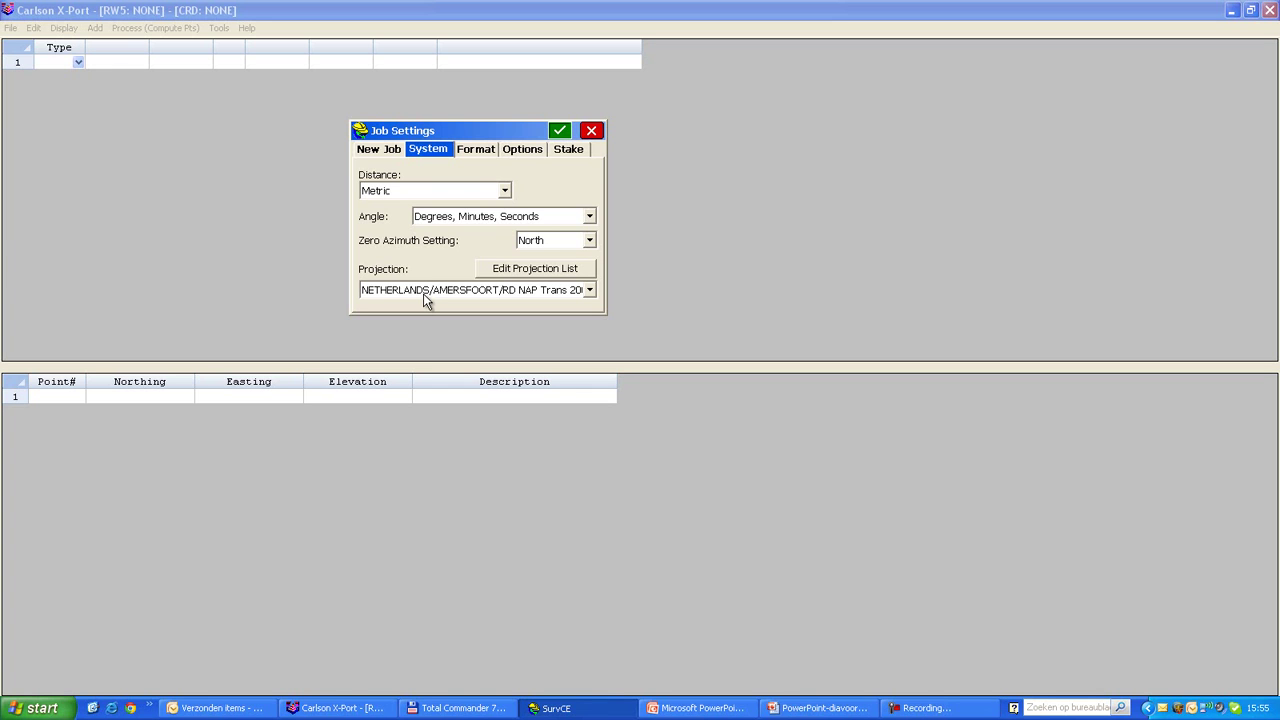
left_click(559, 131)
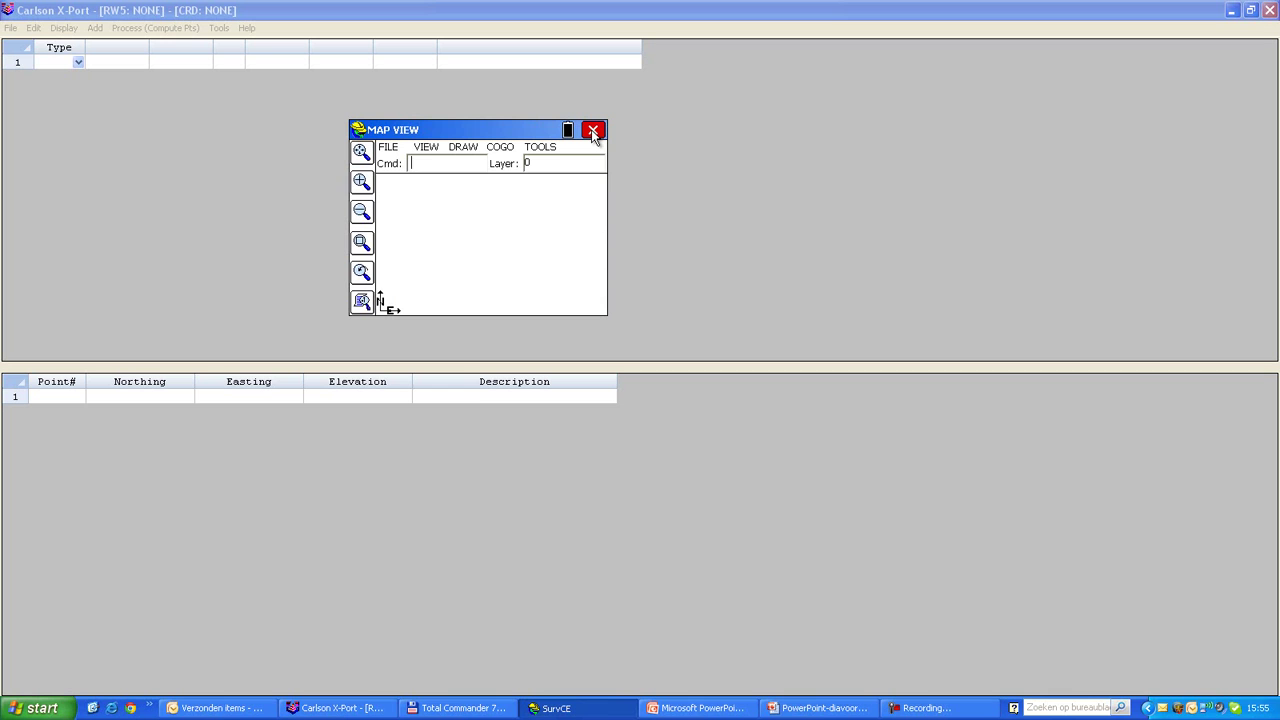
In Place World Image, turn on Use Image Database and start selecting the database file
left_click(538, 148)
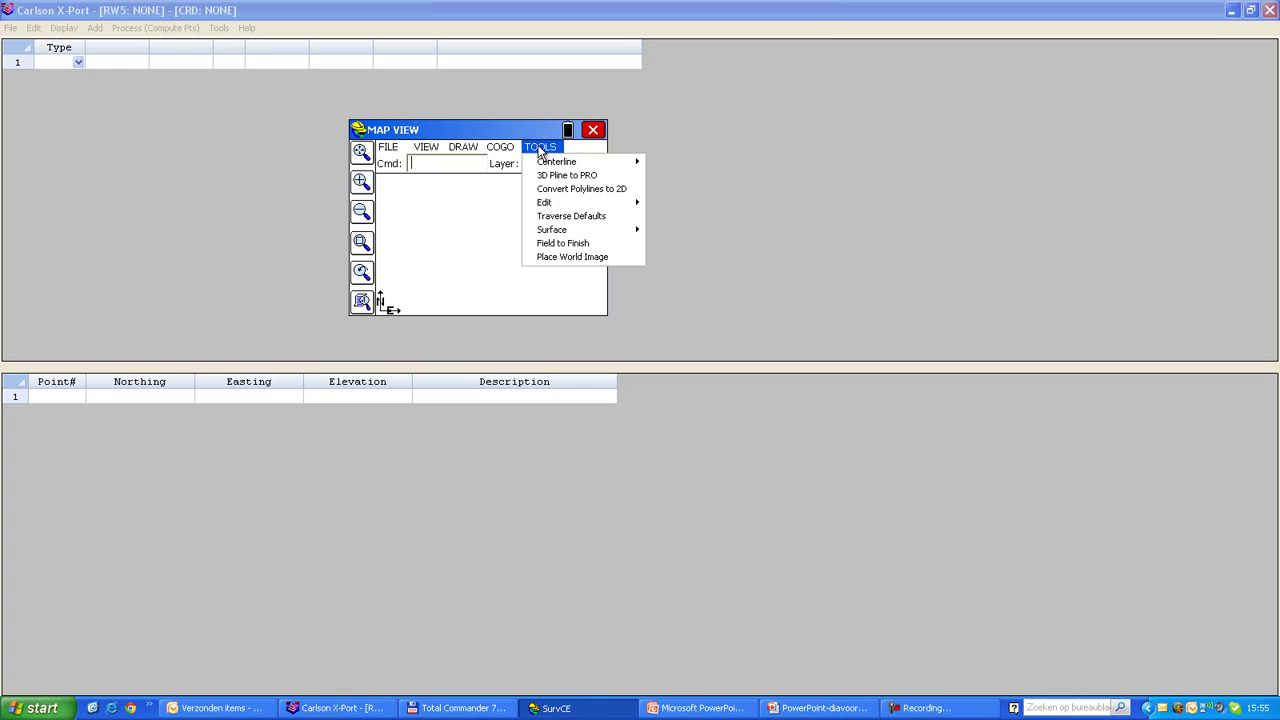
left_click(558, 258)
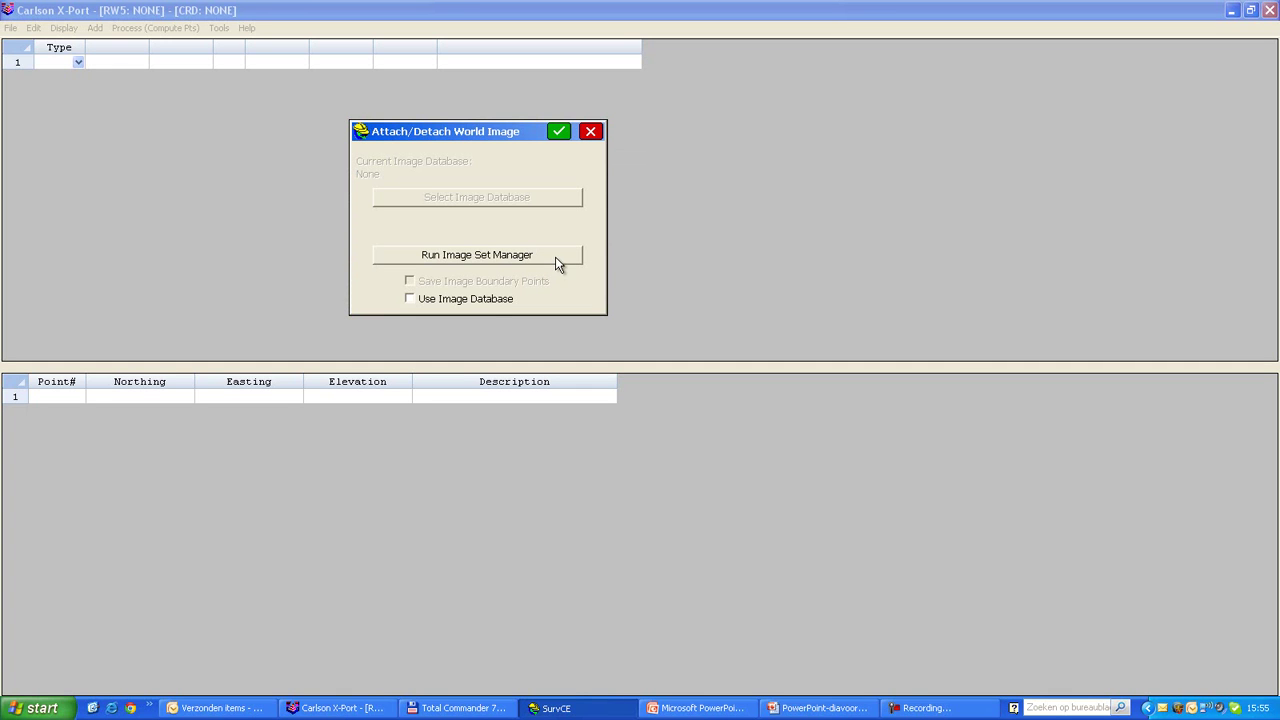
left_click(413, 301)
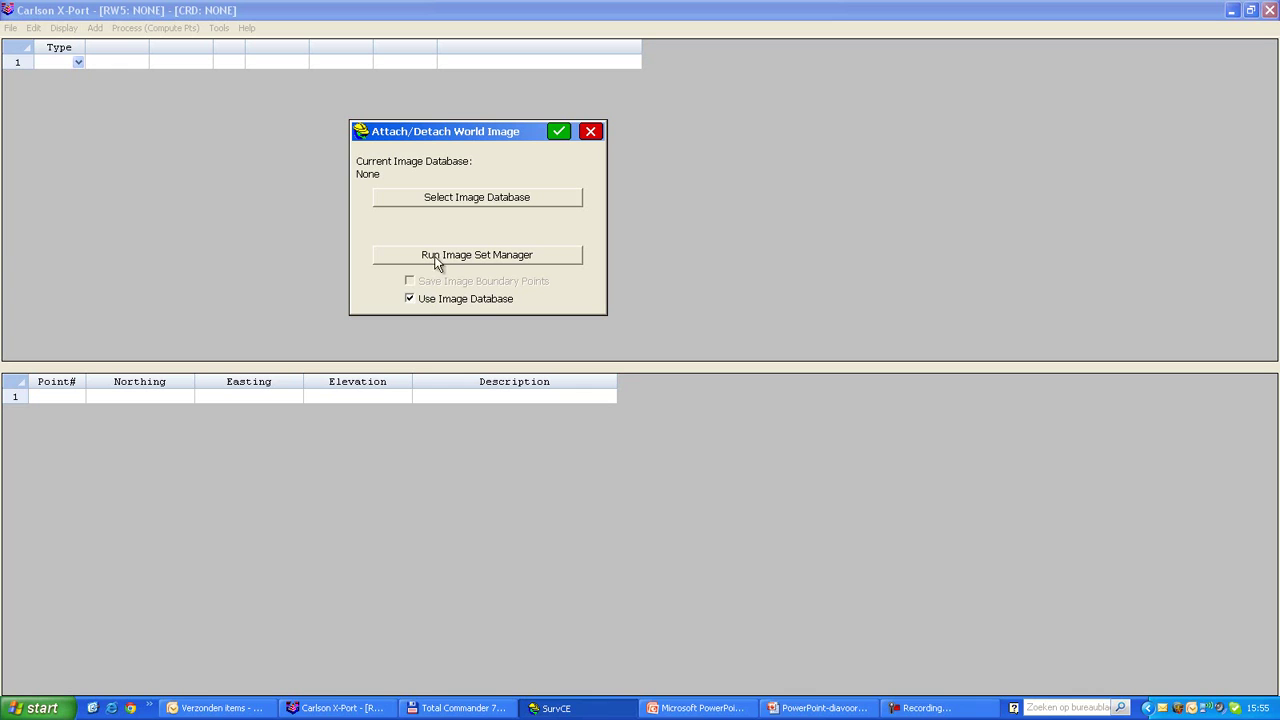
left_click(457, 199)
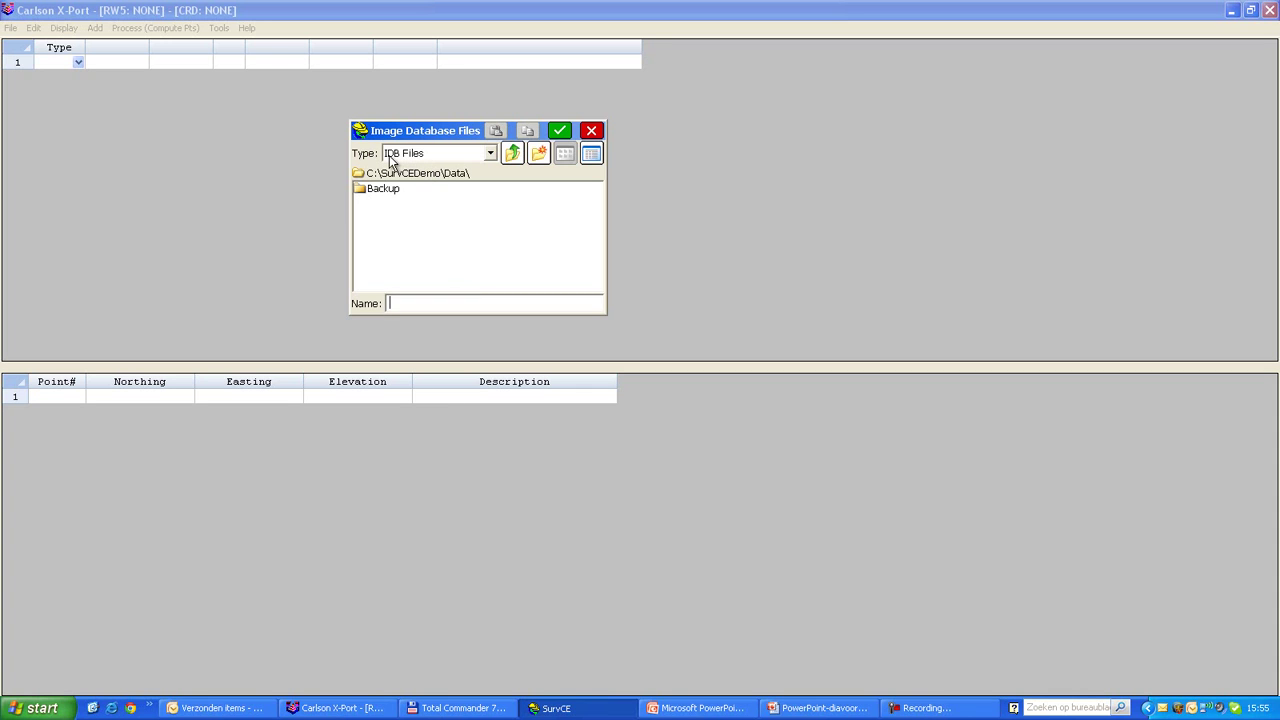
Choose MyIS.idb from the Mijn afbeeldingen folder and confirm it as the map background
left_click(512, 155)
left_click(513, 155)
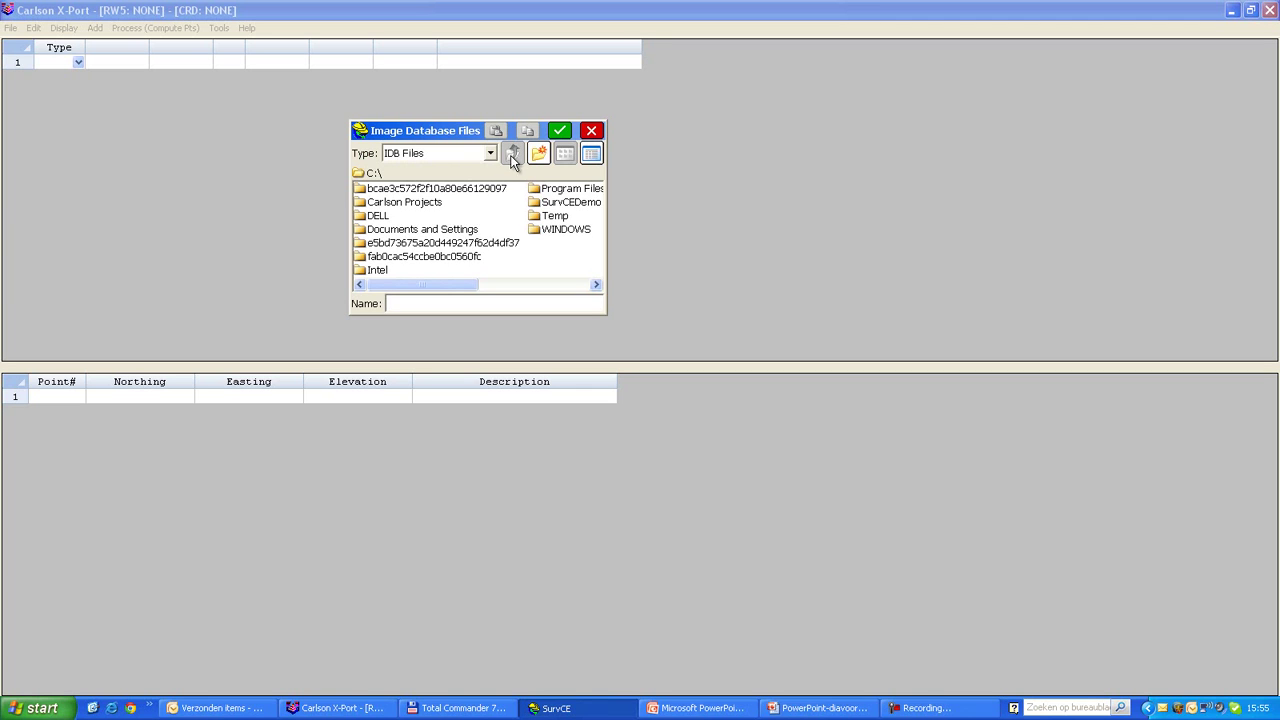
double_click(447, 233)
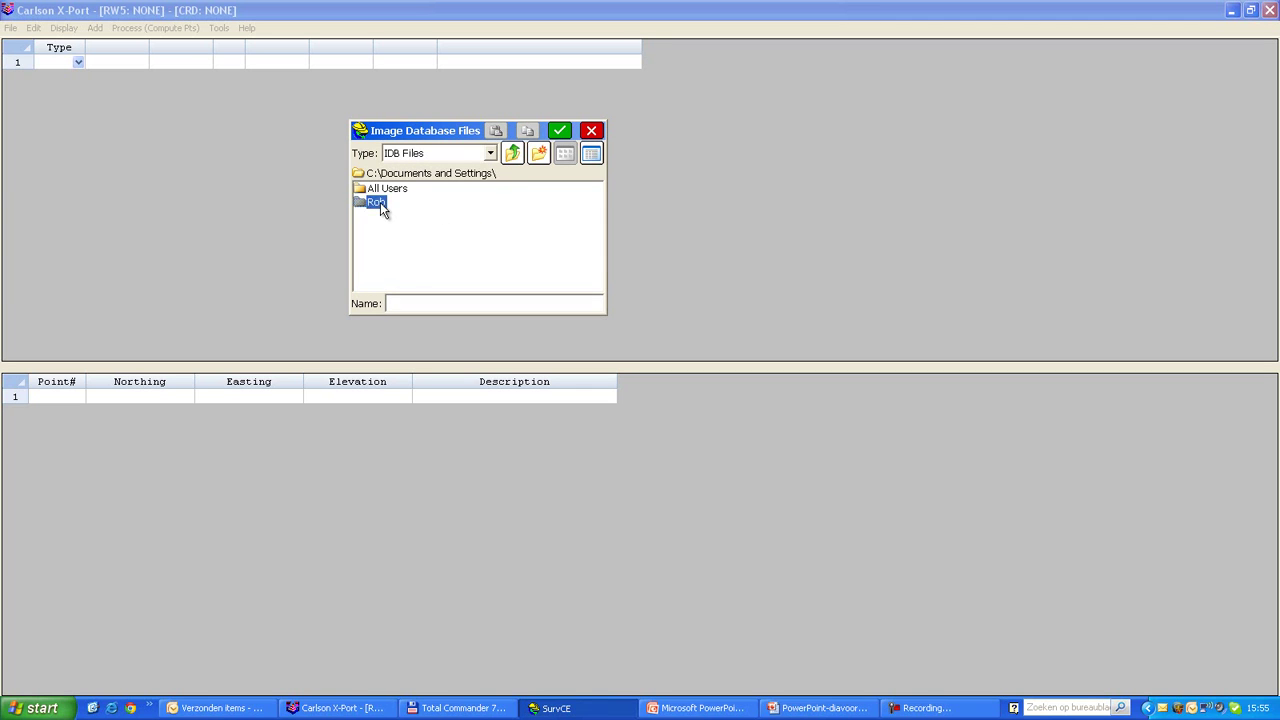
double_click(380, 202)
double_click(420, 231)
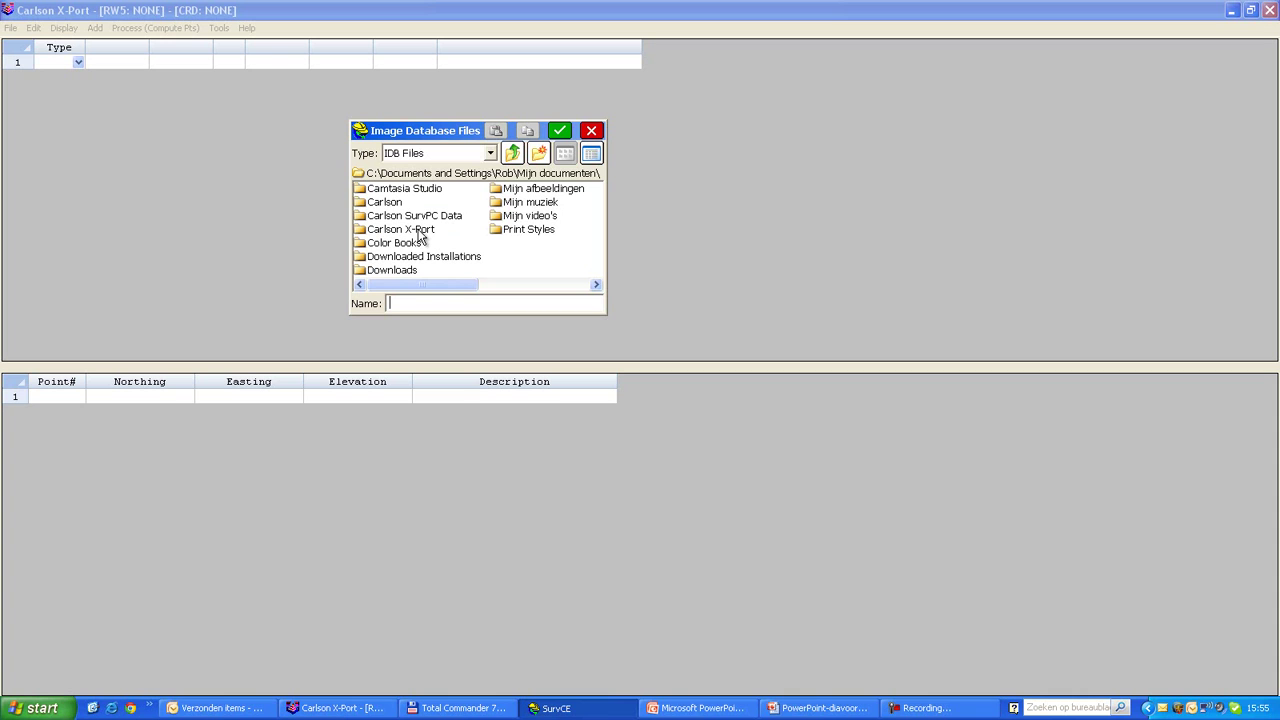
double_click(527, 190)
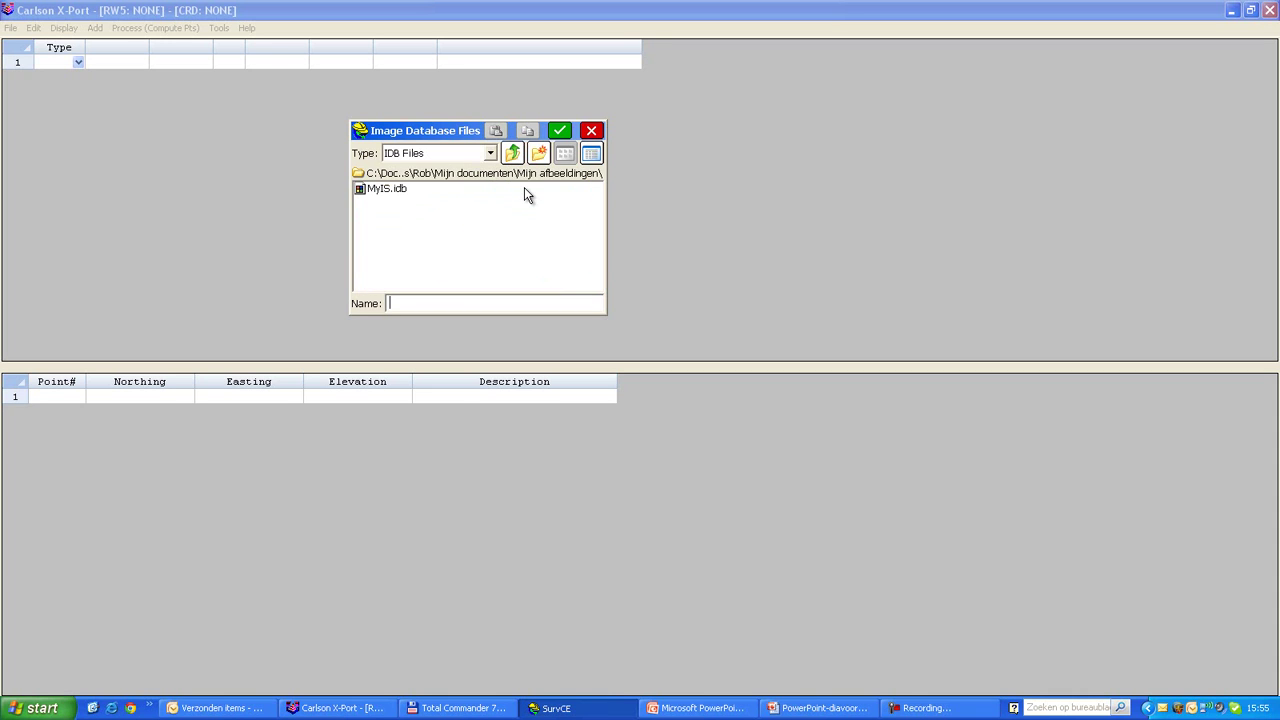
left_click(392, 190)
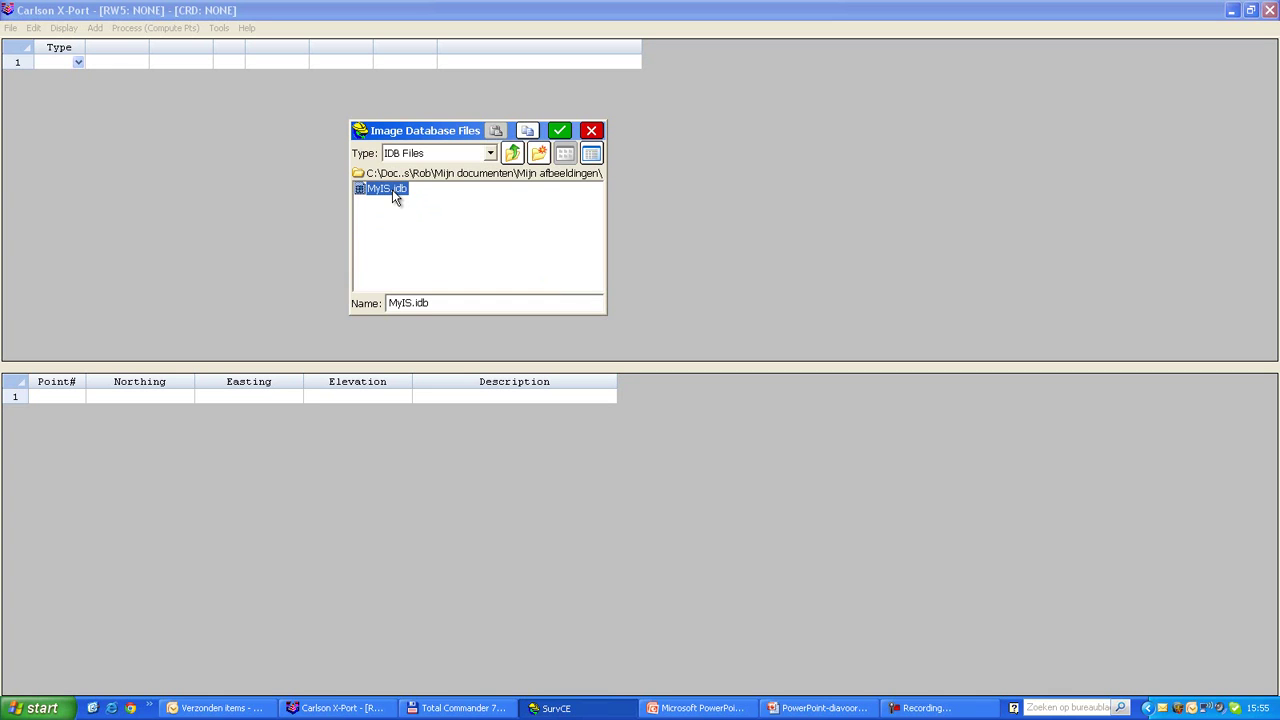
left_click(560, 132)
left_click(560, 132)
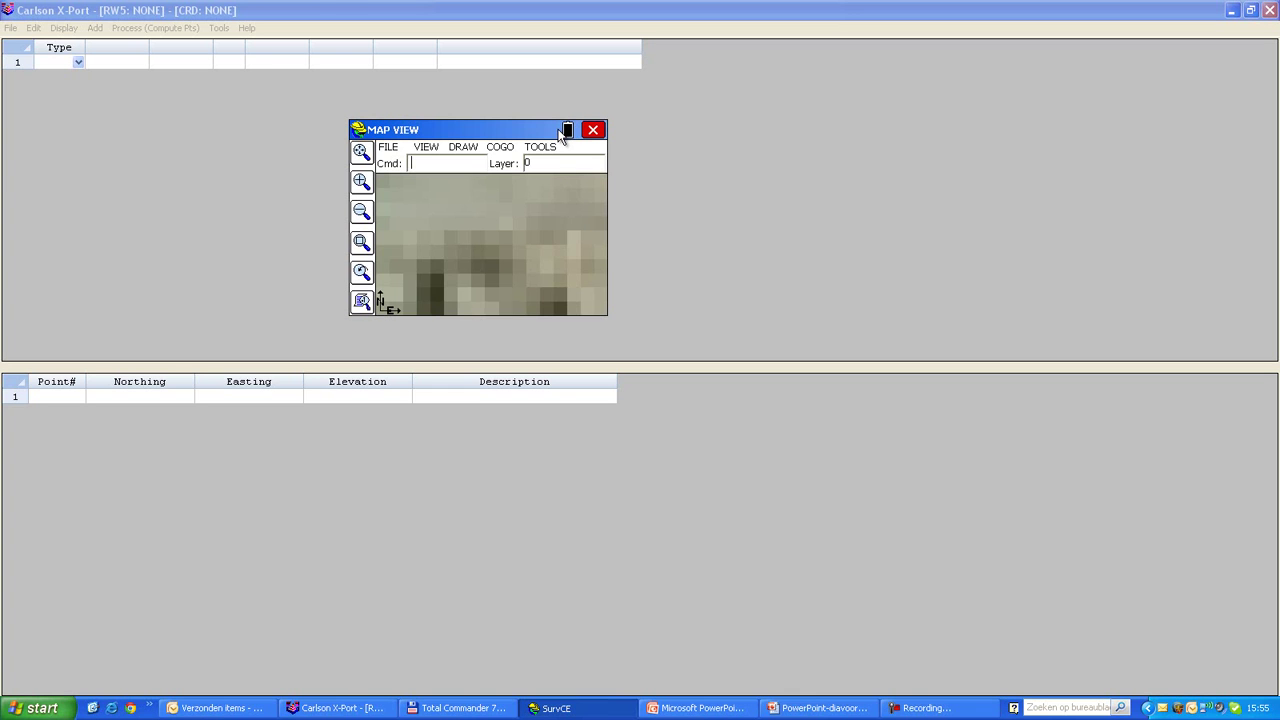
Zoom to the full aerial image, zoom in closer, then close Map View to the 2010-5 menu
left_click(361, 152)
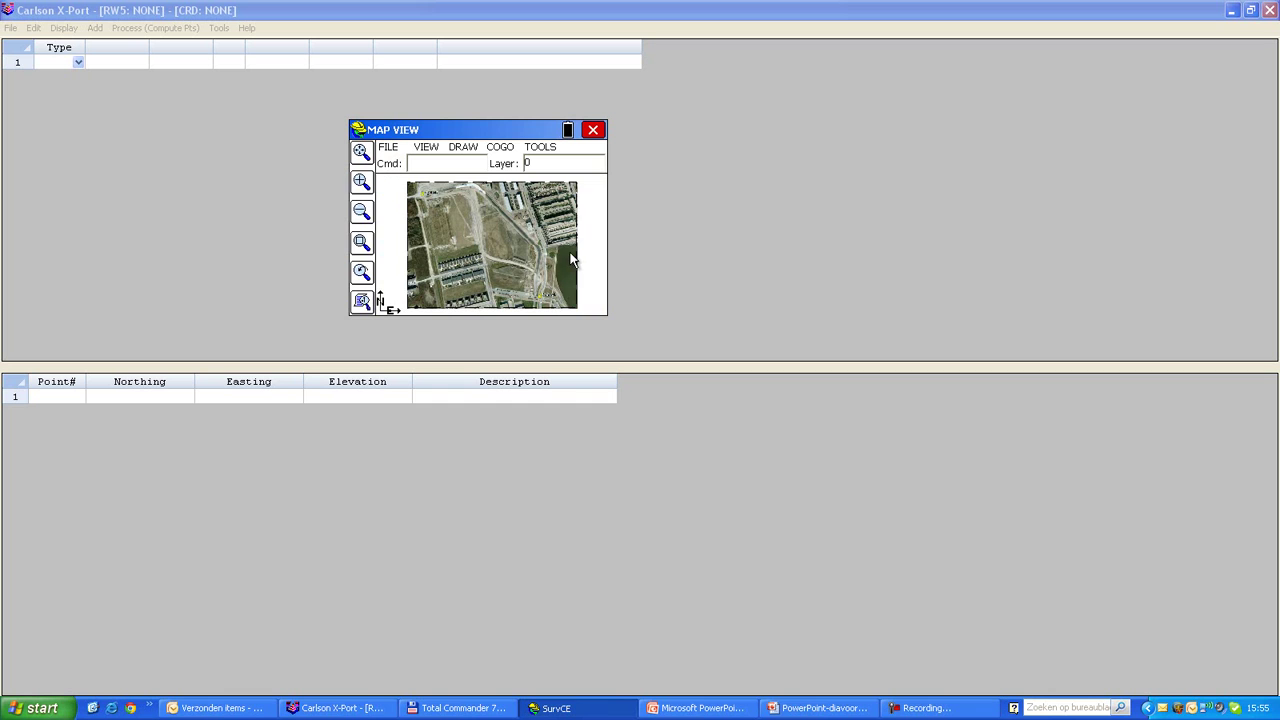
scroll(566, 249, "up", 3)
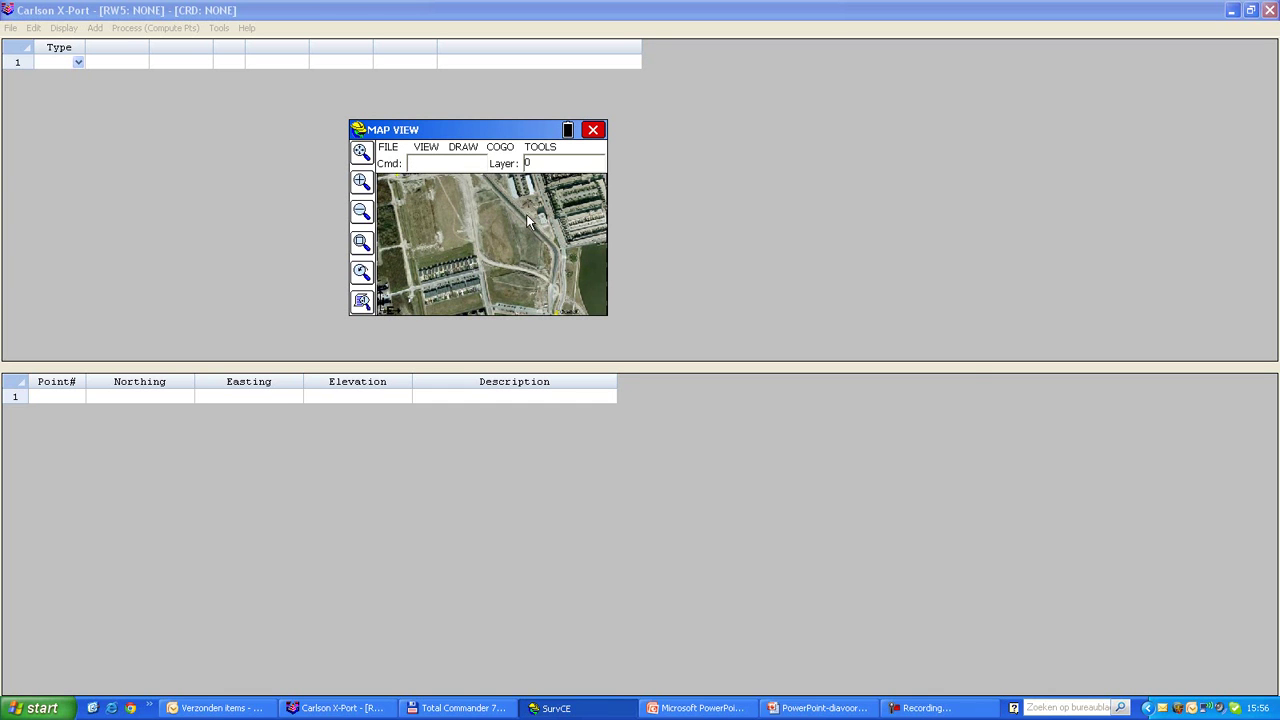
left_click(594, 131)
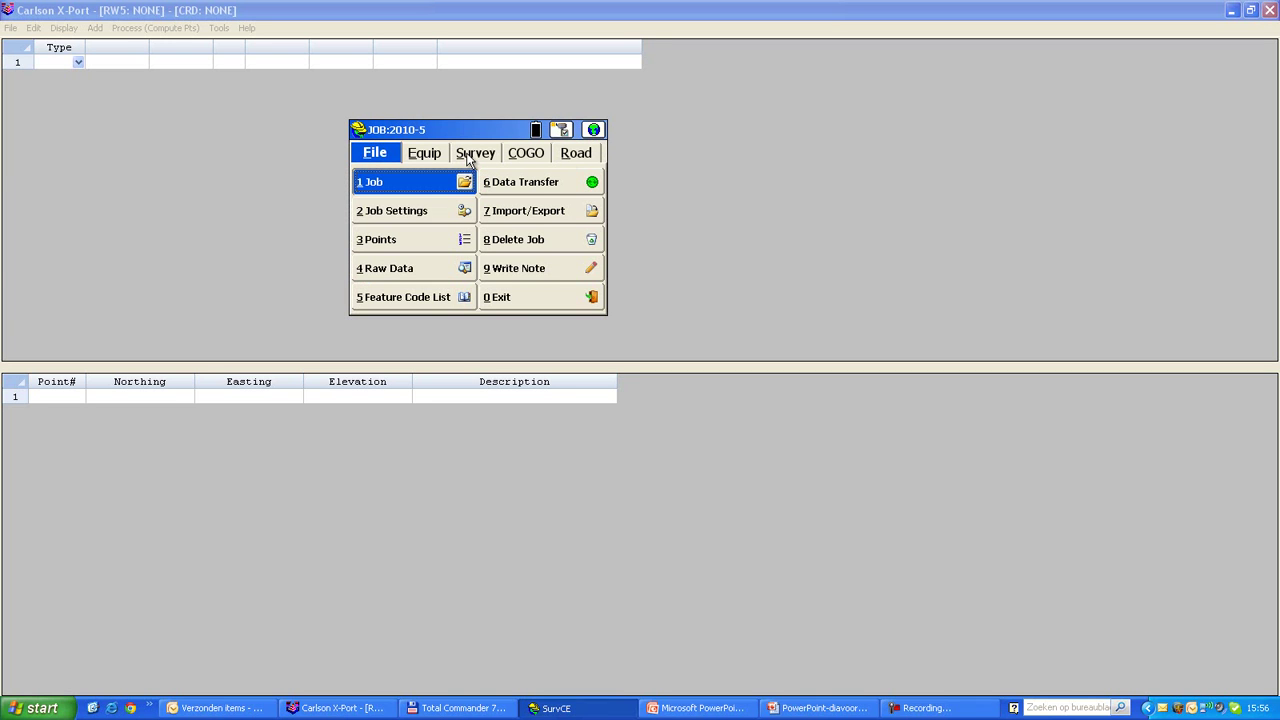
Switch the instrument to GPS Simulation, open Store Points, and zoom-window around the rover
left_click(561, 130)
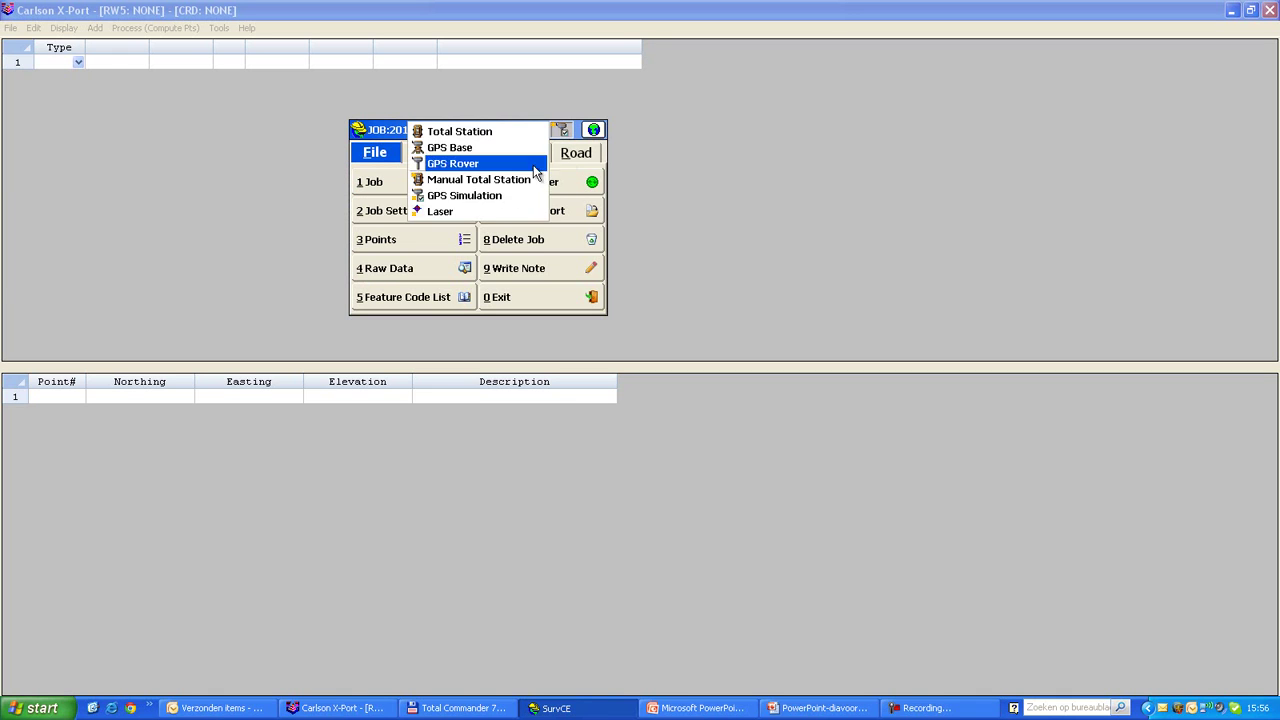
left_click(502, 196)
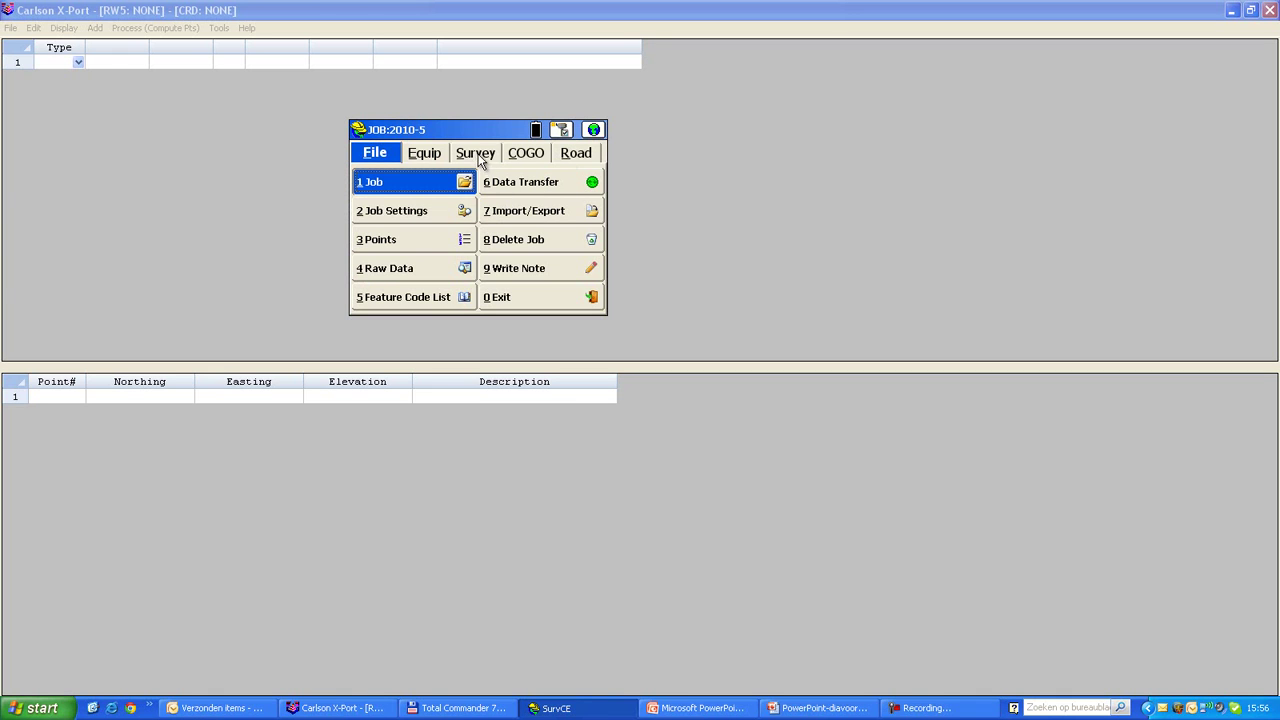
left_click(476, 154)
left_click(416, 181)
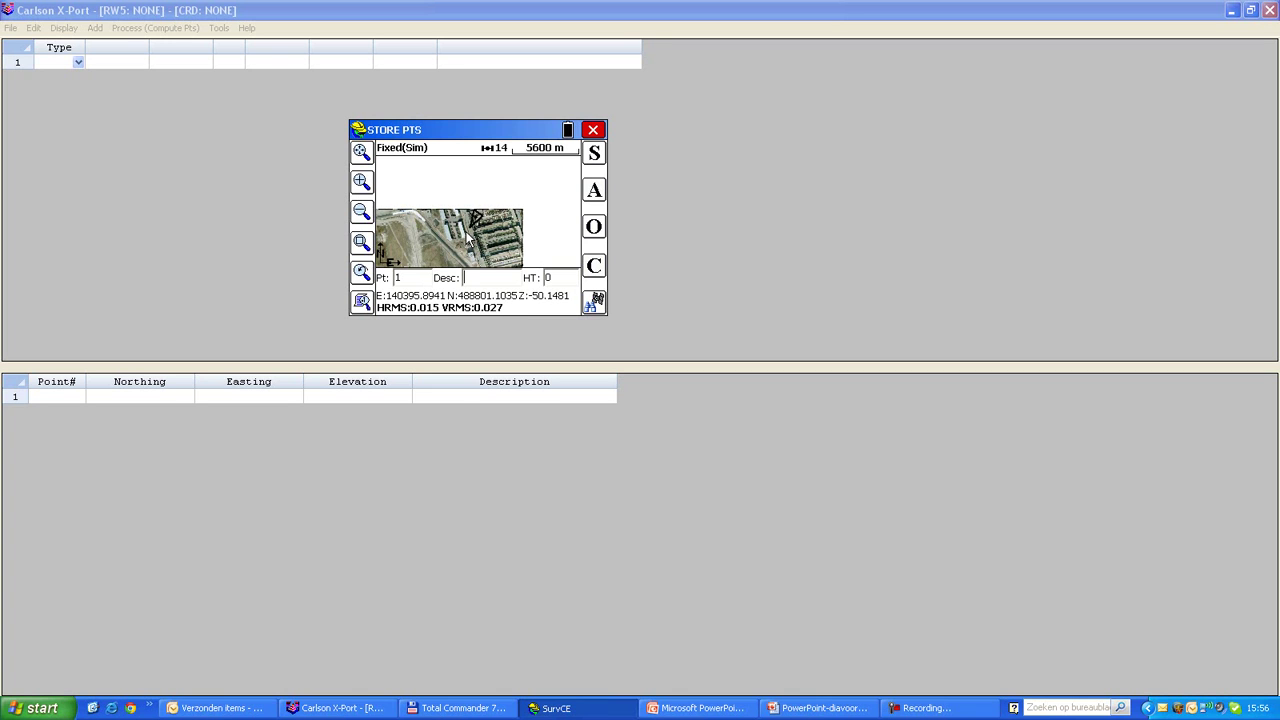
left_click(362, 244)
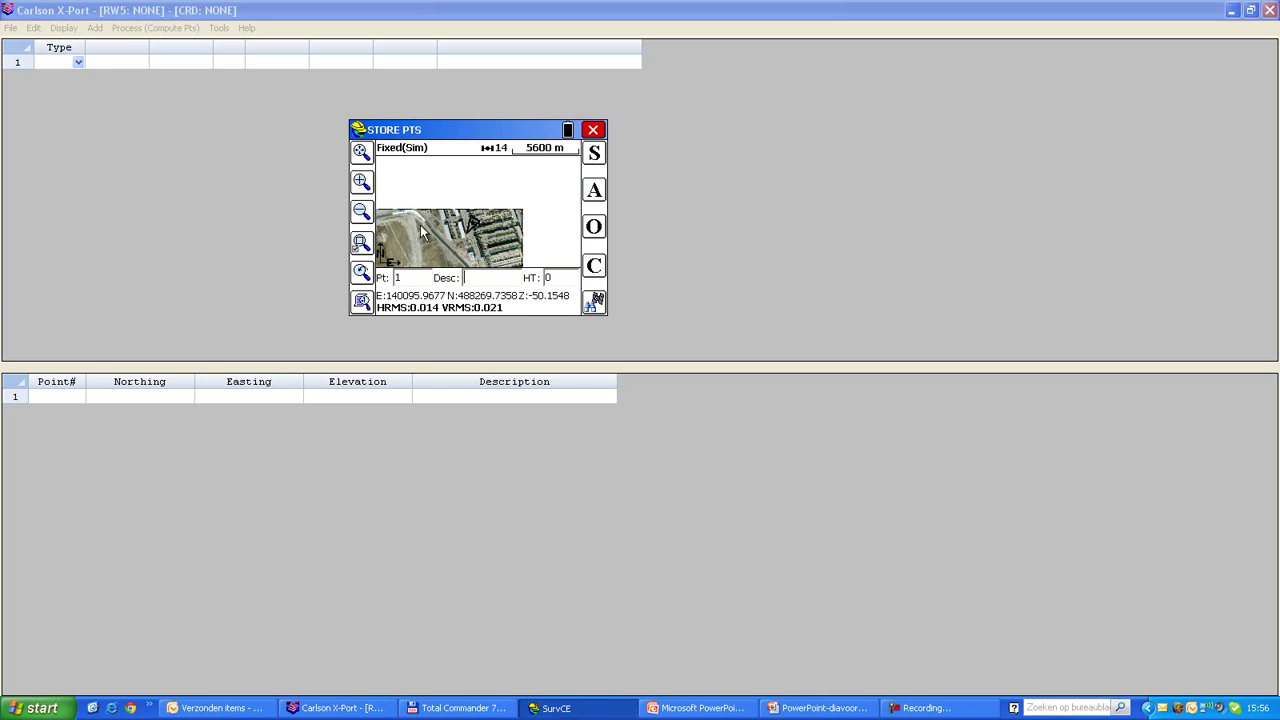
left_click_drag(420, 220, 503, 258)
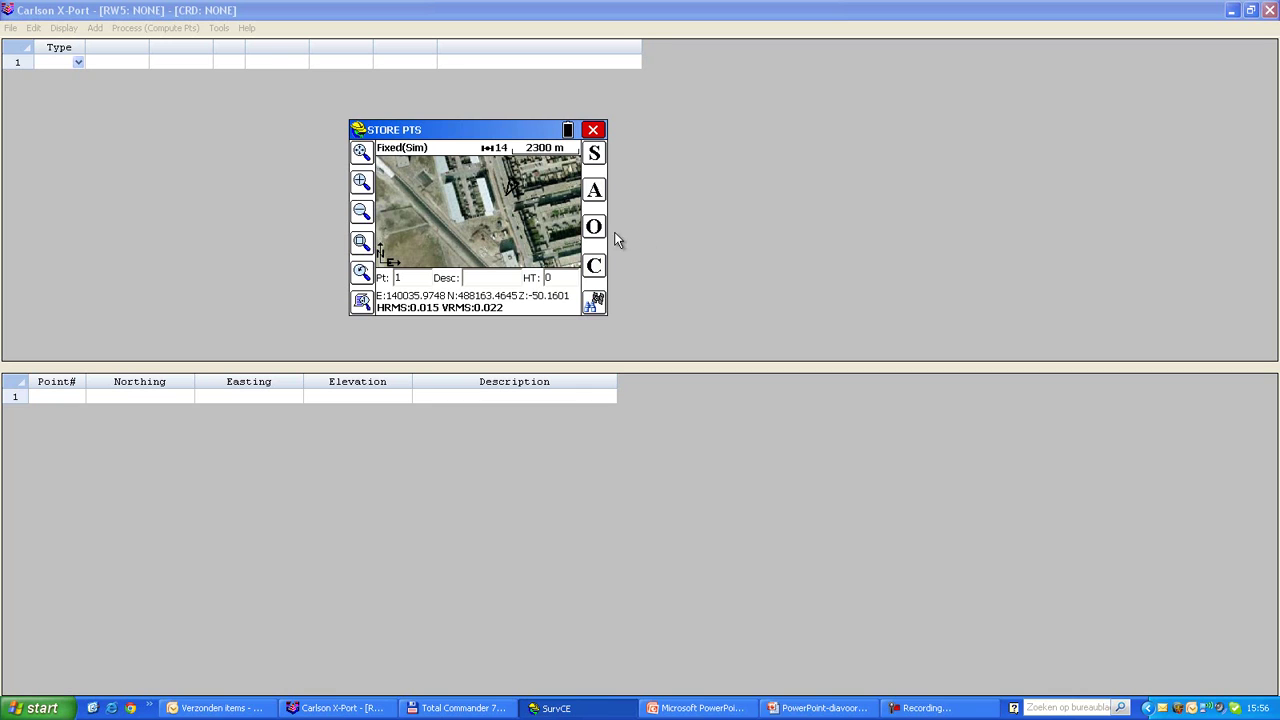